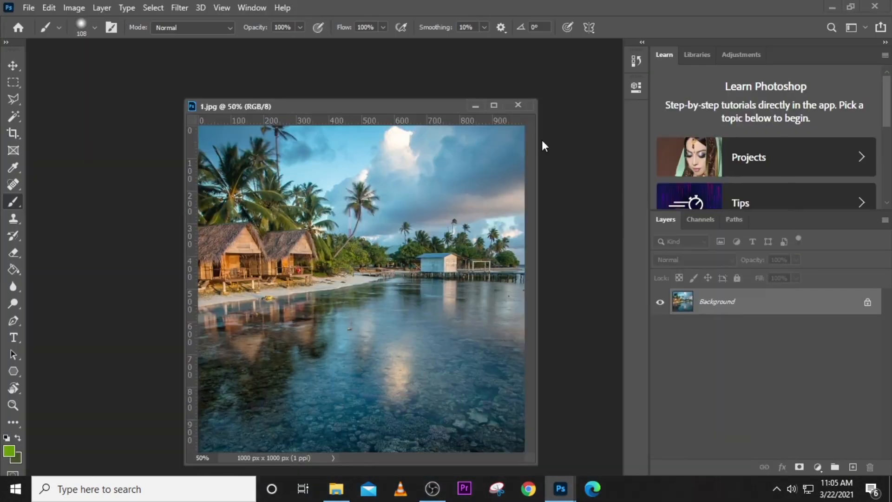
- Narrow the document window showing the 1.jpg beach photo
left_click_drag(537, 149, 312, 155)
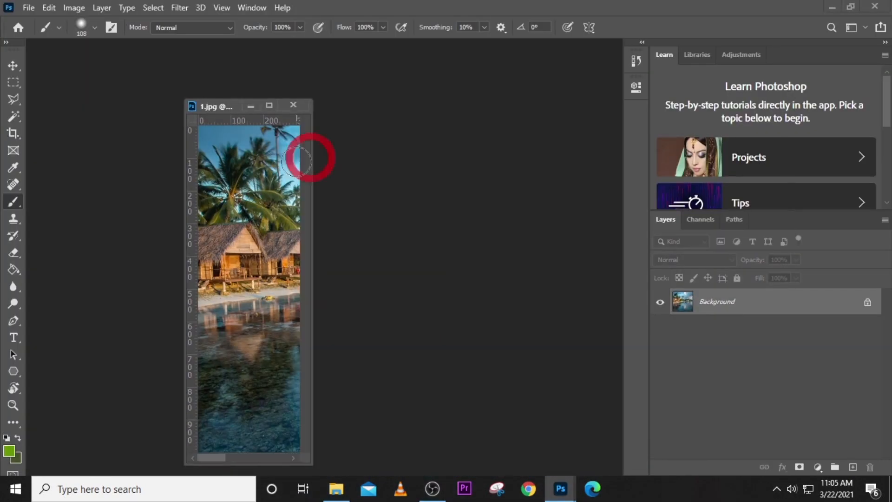
- Shorten the image window and float the toolbar, Learn and Layers panels out of the dock
left_click_drag(226, 99, 230, 128)
left_click_drag(13, 48, 89, 59)
left_click_drag(796, 55, 500, 96)
left_click_drag(850, 55, 456, 300)
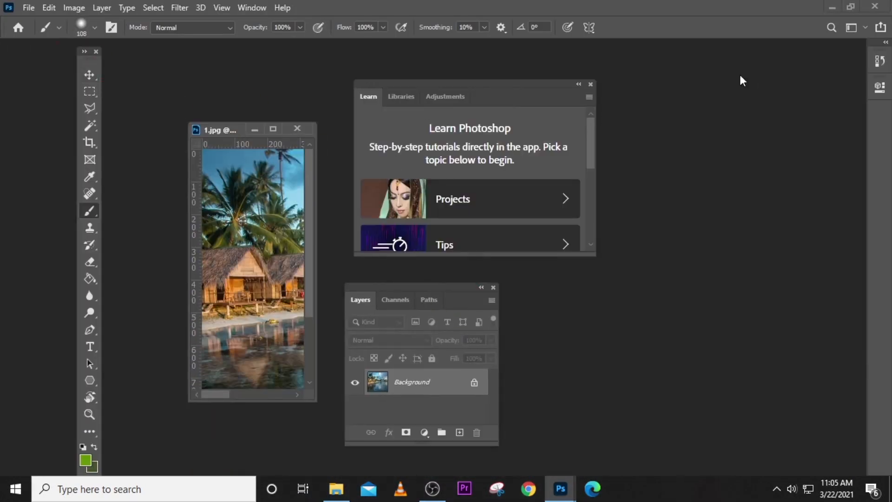
- Pop out the History and Properties panels as floating windows and reposition Properties onscreen
left_click(880, 61)
left_click_drag(813, 61, 841, 110)
left_click(879, 64)
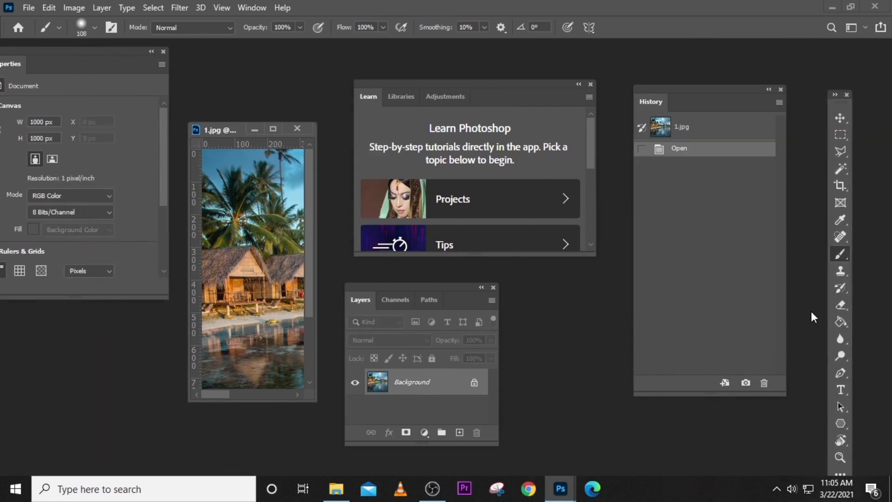
left_click_drag(95, 52, 113, 53)
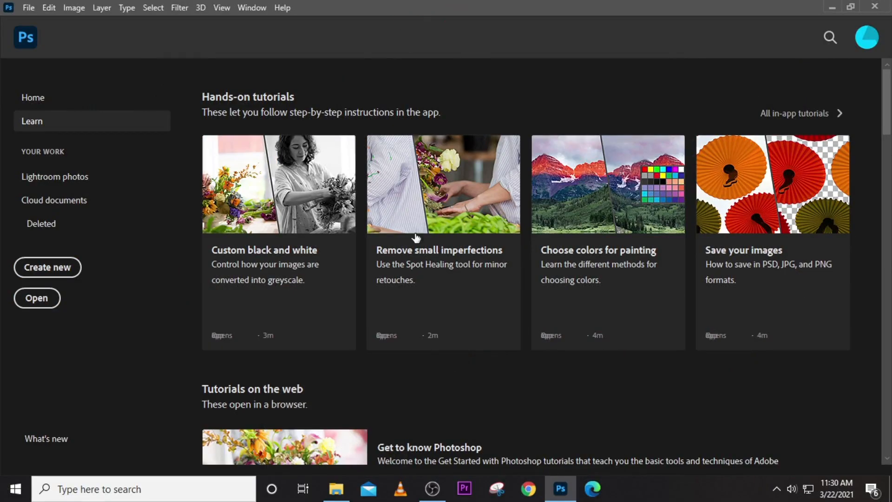
- Bring photo 28 from the SOURCE FILES folder into Photoshop as 28.jpg
left_click(336, 488)
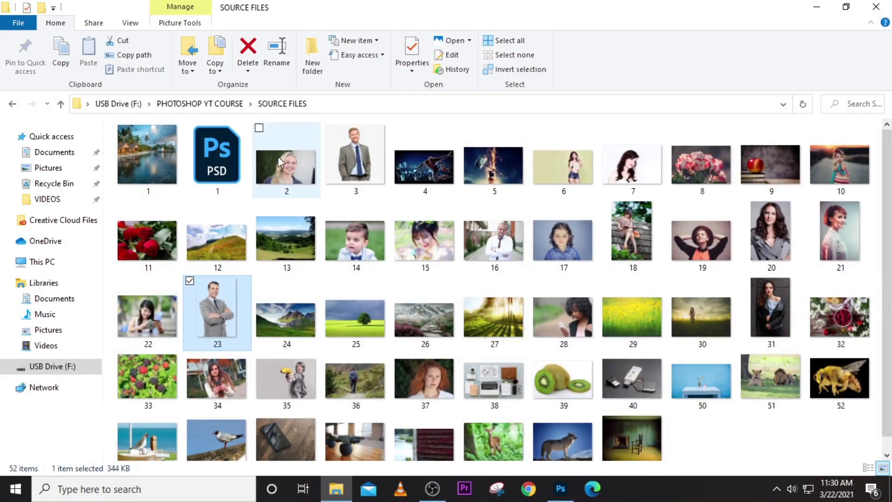
scroll(593, 258, "down", 1)
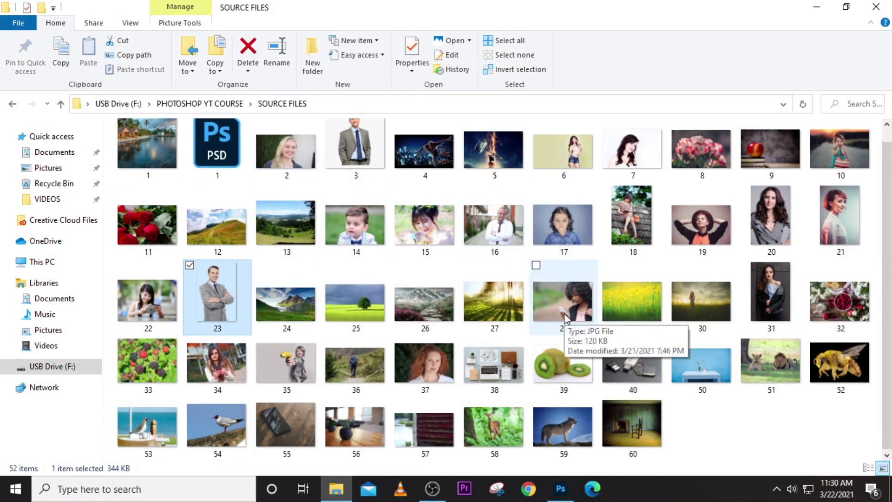
left_click_drag(565, 319, 441, 272)
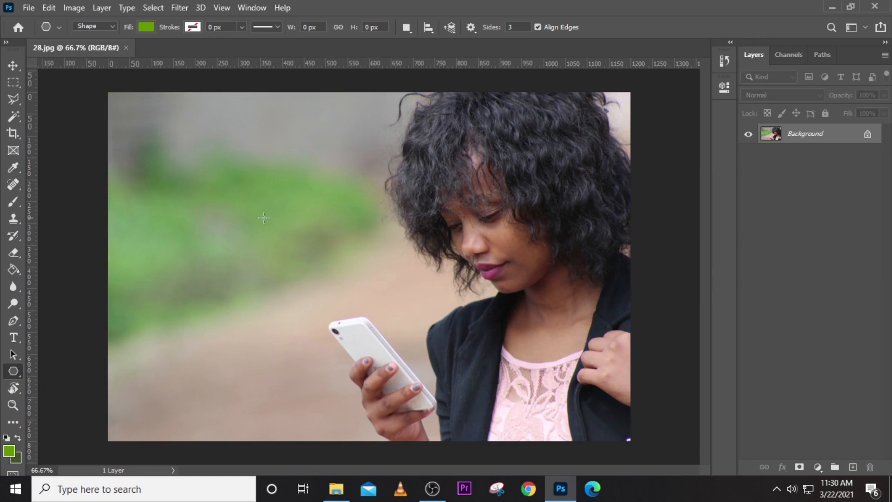
- Try the Move, Frame and Blur tools, ending with the Brush tool selected
key("v")
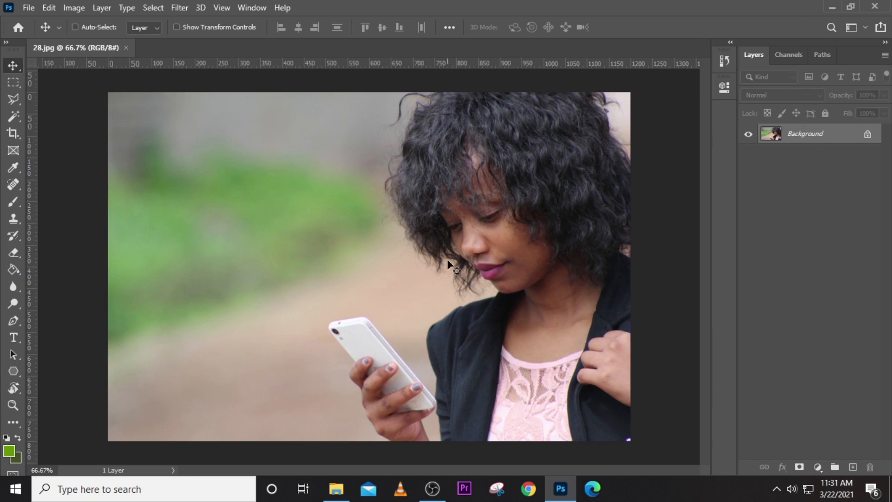
left_click(17, 143)
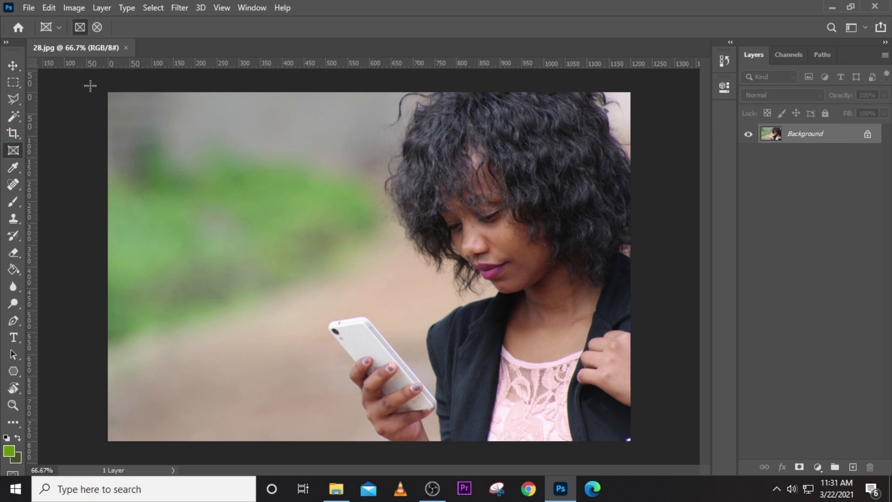
left_click(13, 65)
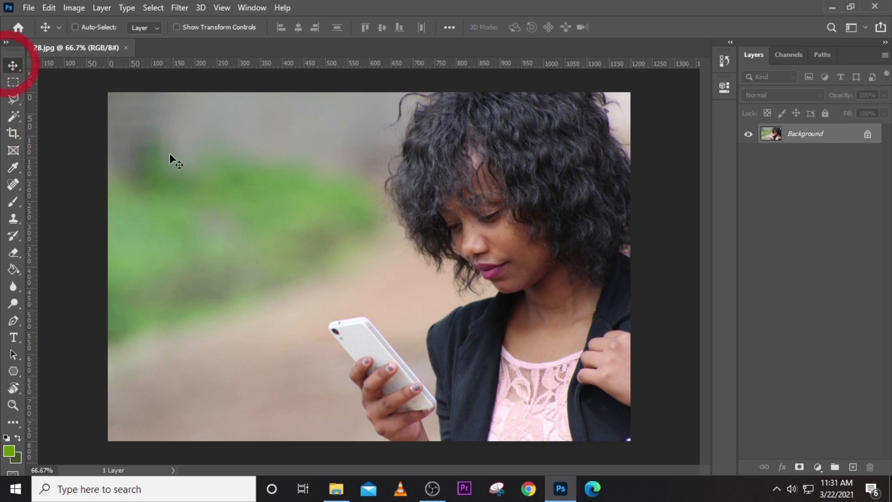
left_click(12, 287)
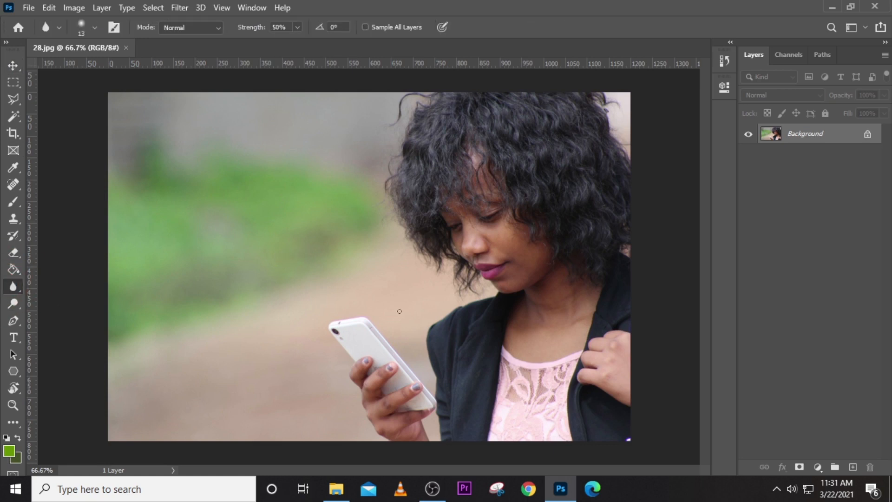
left_click(17, 59)
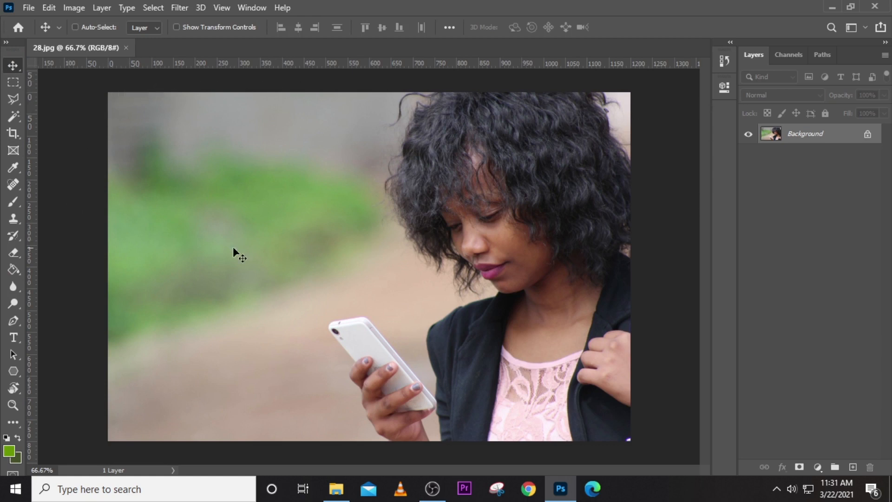
left_click(8, 206)
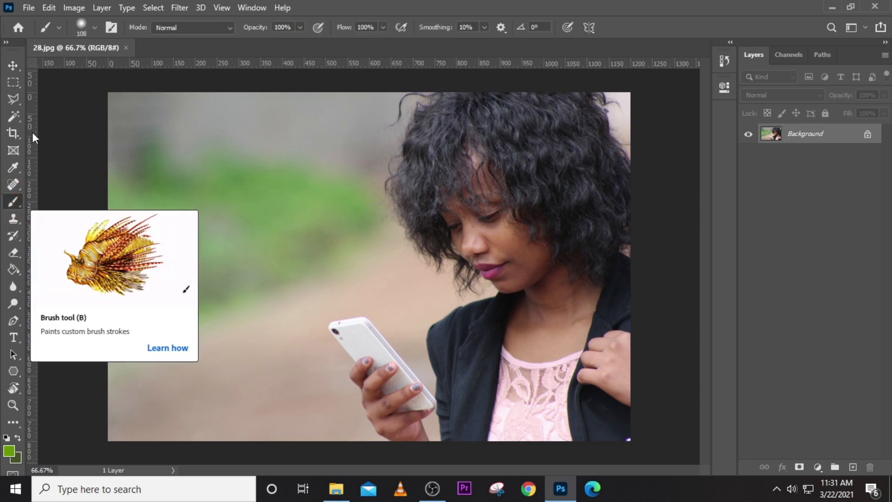
- Choose the Hard Round brush preset
left_click(77, 26)
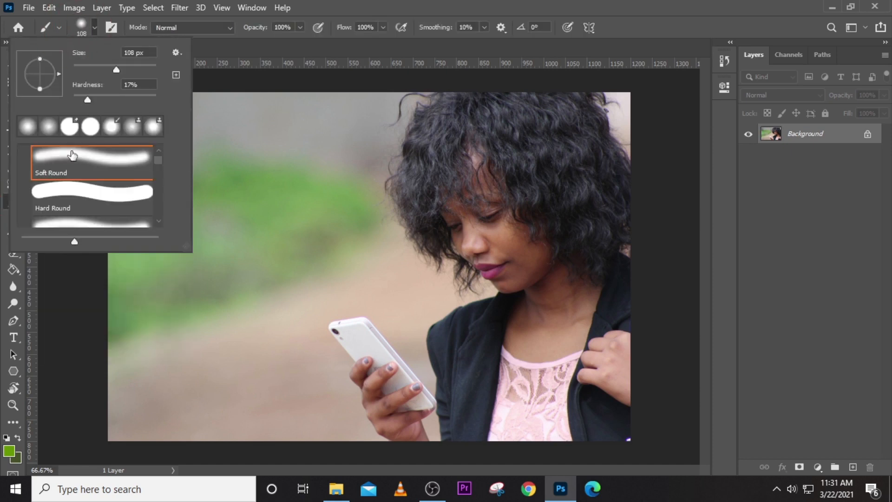
left_click(90, 191)
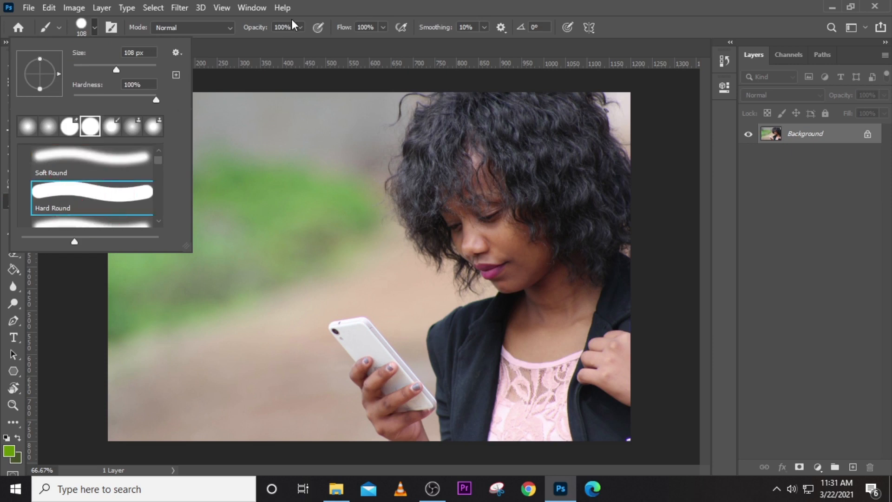
scroll(158, 160, "up", 1)
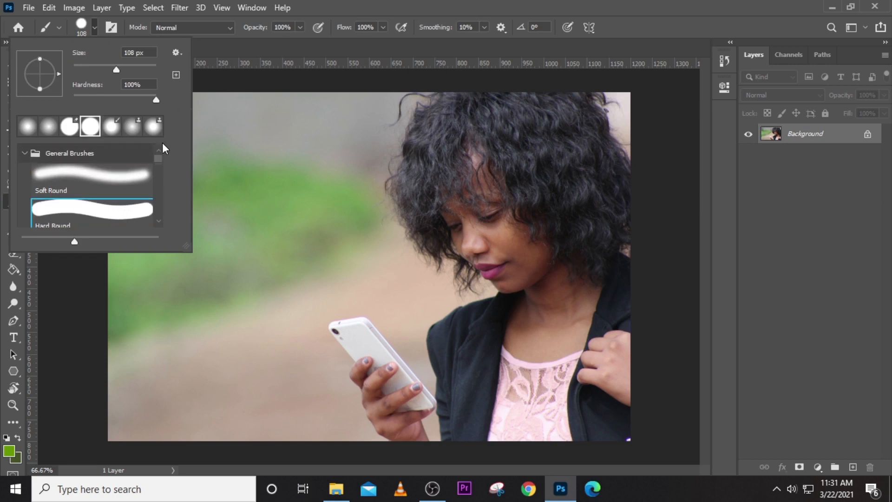
scroll(72, 211, "down", 1)
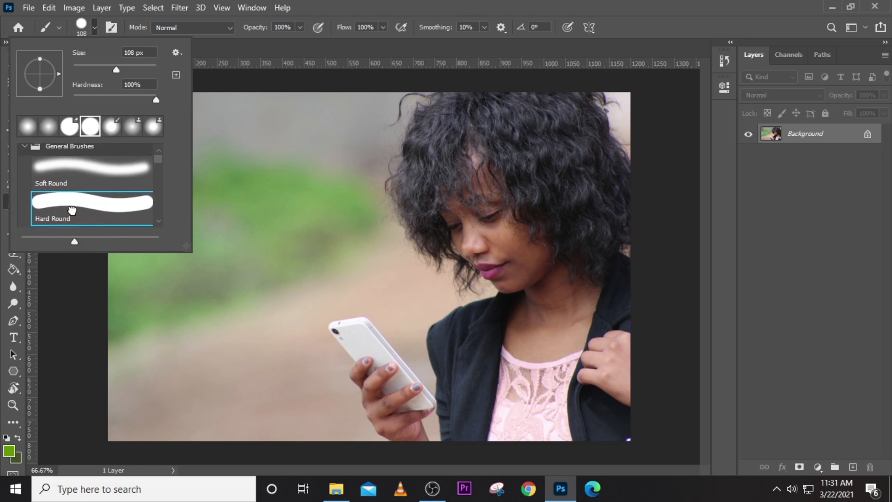
left_click(305, 1)
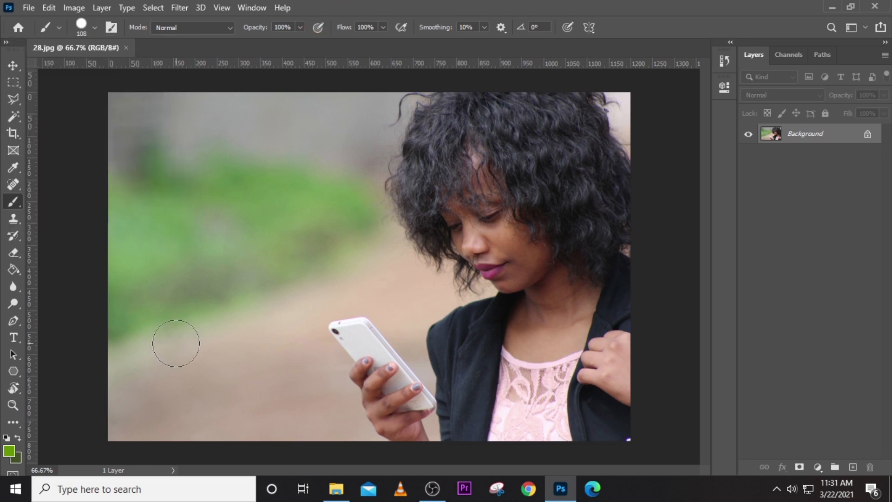
- Set the foreground painting colour to bright yellow #ffba00 and return to the Brush tool
left_click(8, 451)
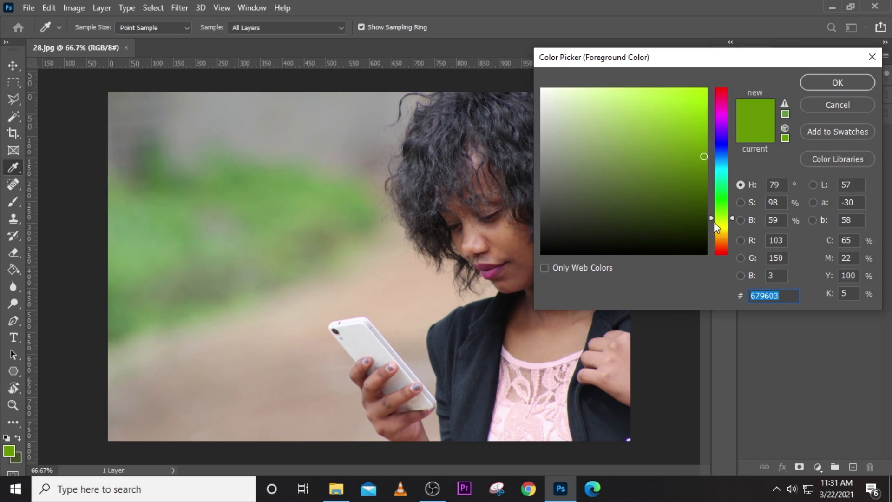
left_click_drag(710, 219, 711, 233)
left_click_drag(702, 121, 706, 89)
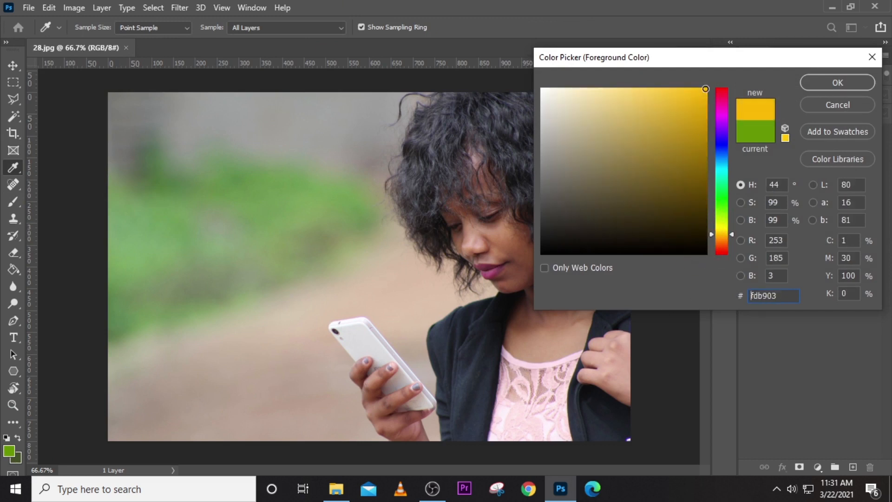
left_click(844, 84)
key("b")
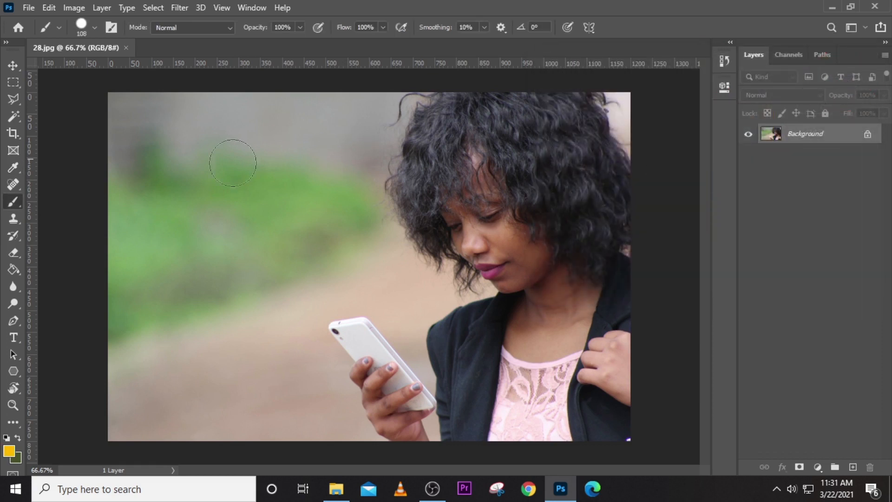
mouse_move(191, 204)
left_mouse_down()
mouse_move(258, 158)
mouse_move(239, 245)
mouse_move(225, 245)
mouse_move(190, 324)
mouse_move(244, 296)
mouse_move(307, 280)
mouse_move(259, 347)
mouse_move(271, 407)
mouse_move(330, 378)
mouse_move(258, 329)
mouse_move(335, 131)
mouse_move(225, 108)
mouse_move(146, 172)
mouse_move(149, 306)
mouse_move(191, 379)
mouse_move(145, 409)
mouse_move(224, 427)
left_mouse_up()
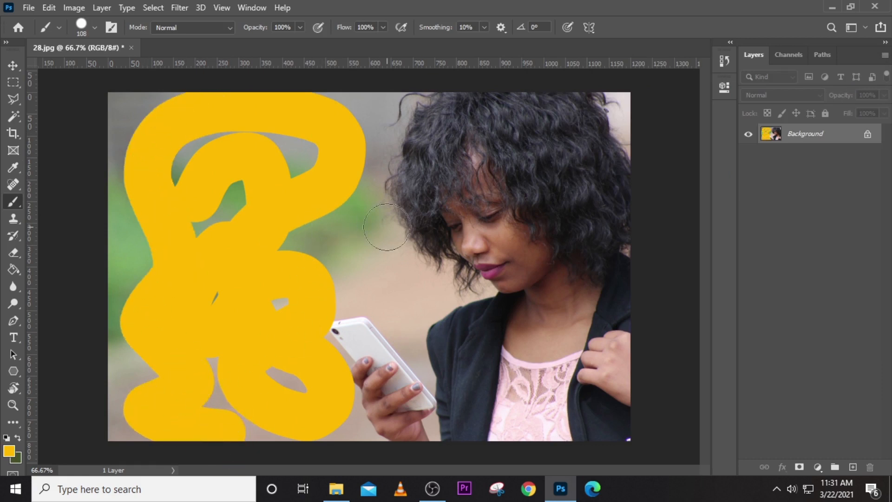
mouse_move(387, 226)
left_mouse_down()
mouse_move(445, 223)
mouse_move(462, 174)
left_mouse_up()
mouse_move(522, 158)
left_mouse_down()
mouse_move(539, 154)
mouse_move(534, 297)
mouse_move(485, 341)
left_mouse_up()
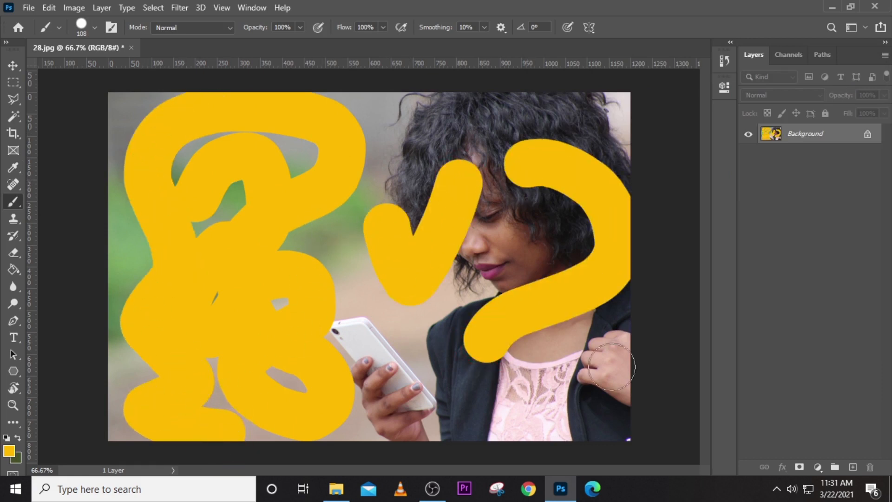
left_click(726, 63)
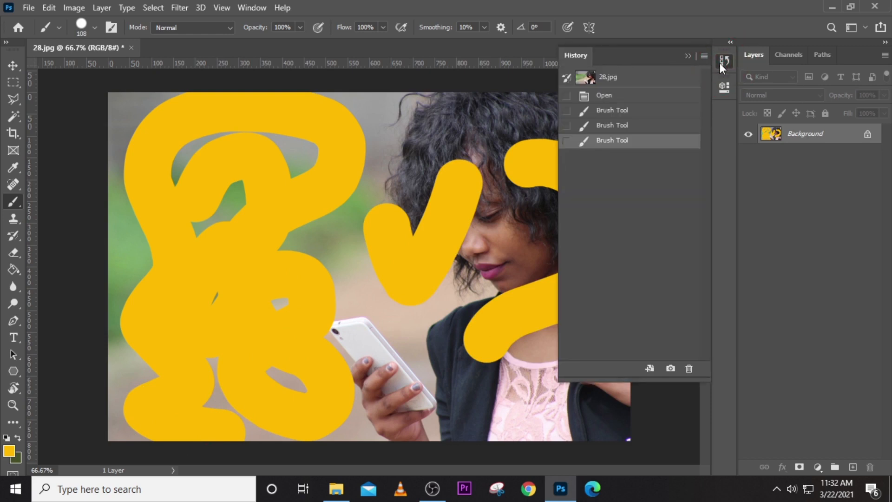
left_click(618, 124)
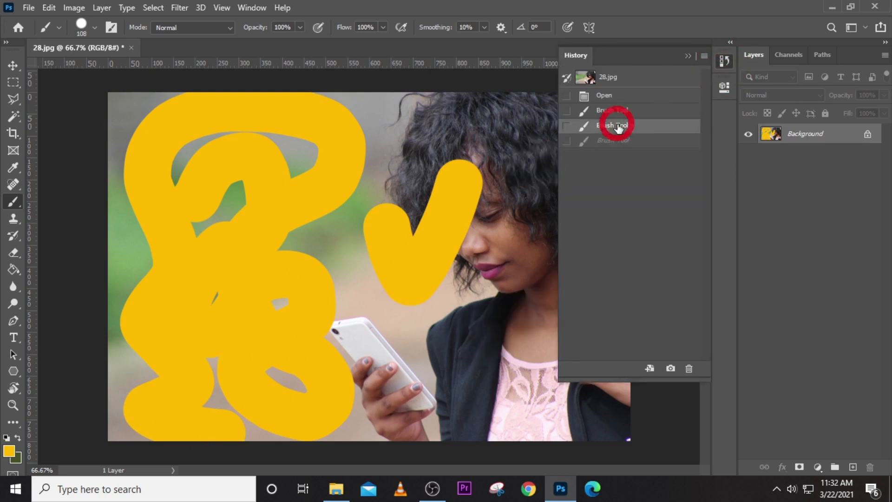
left_click(618, 112)
left_click(612, 95)
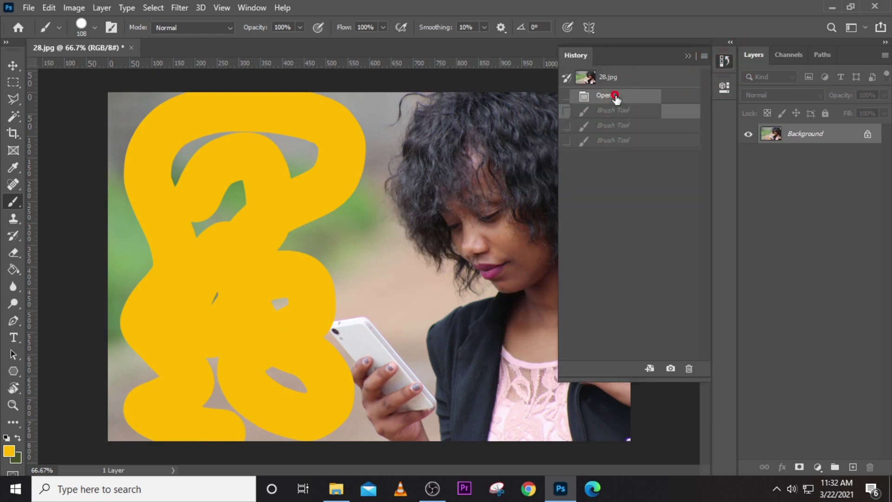
left_click(687, 56)
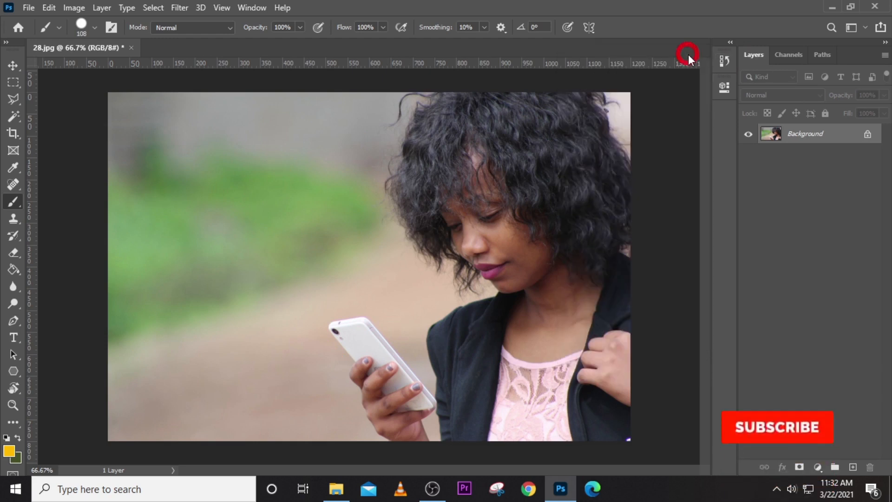
mouse_move(135, 138)
left_mouse_down()
mouse_move(288, 162)
mouse_move(189, 219)
mouse_move(196, 238)
left_mouse_up()
left_click_drag(145, 307, 258, 307)
mouse_move(281, 277)
left_mouse_down()
mouse_move(305, 347)
mouse_move(267, 412)
mouse_move(184, 408)
mouse_move(161, 381)
left_mouse_up()
left_click(722, 63)
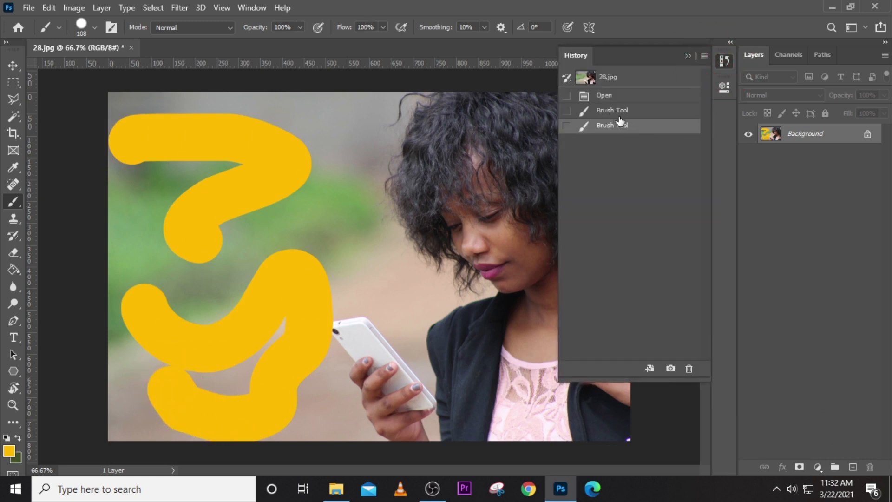
left_click(612, 110)
left_click(611, 96)
left_click(724, 61)
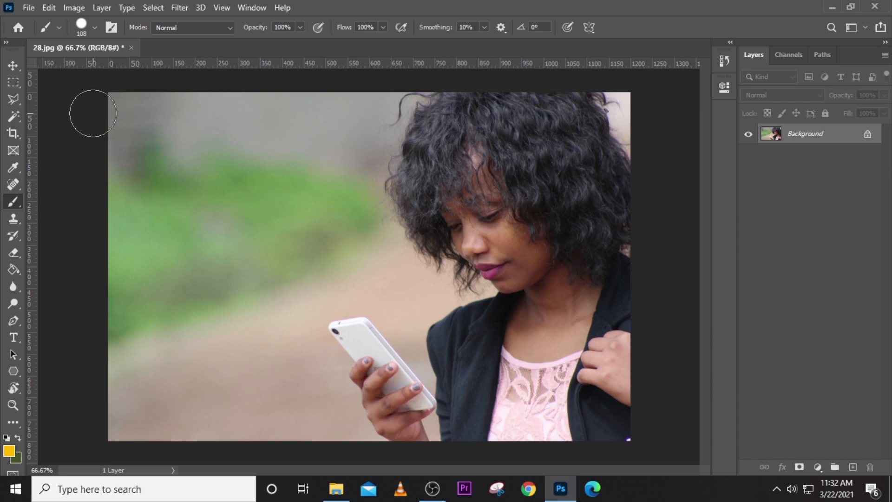
- Step the brush size between 80 and 400 px, zoom out, then enlarge it to 300 px
key("bracketright")
key("bracketright")
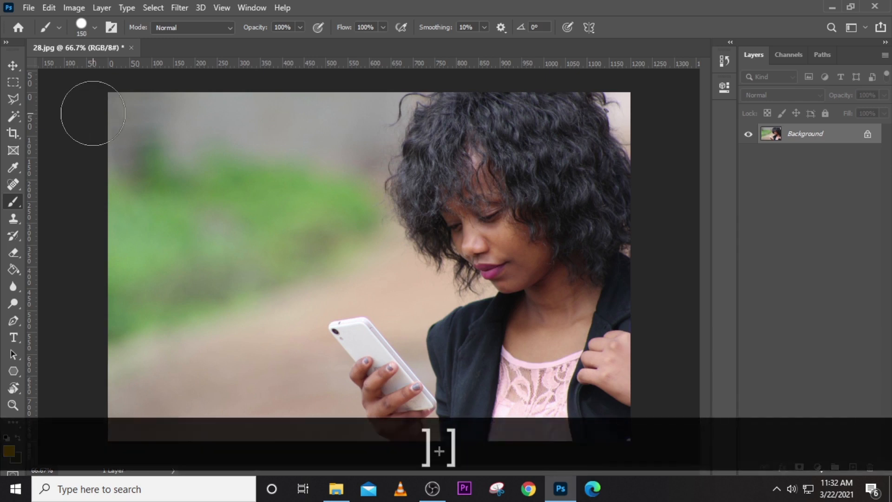
key("bracketright")
key("bracketright")
key("bracketright")
key("bracketright")
key("bracketright")
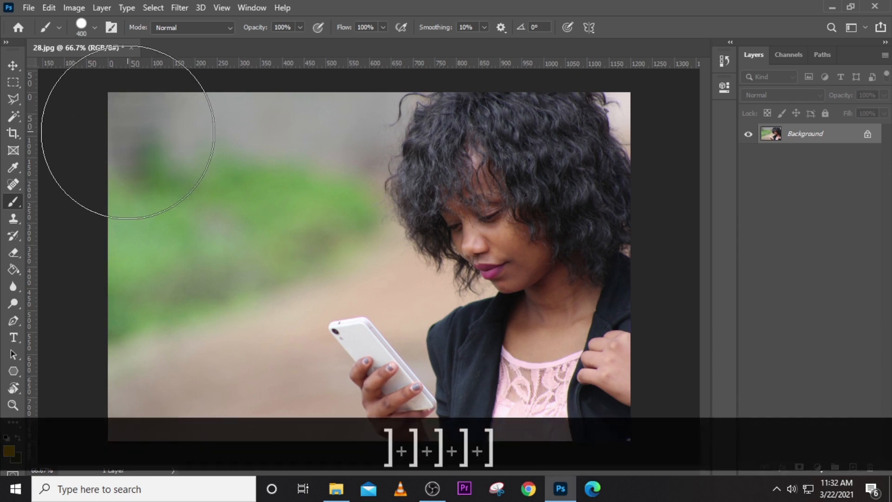
key("bracketright")
key("bracketleft")
key("bracketleft")
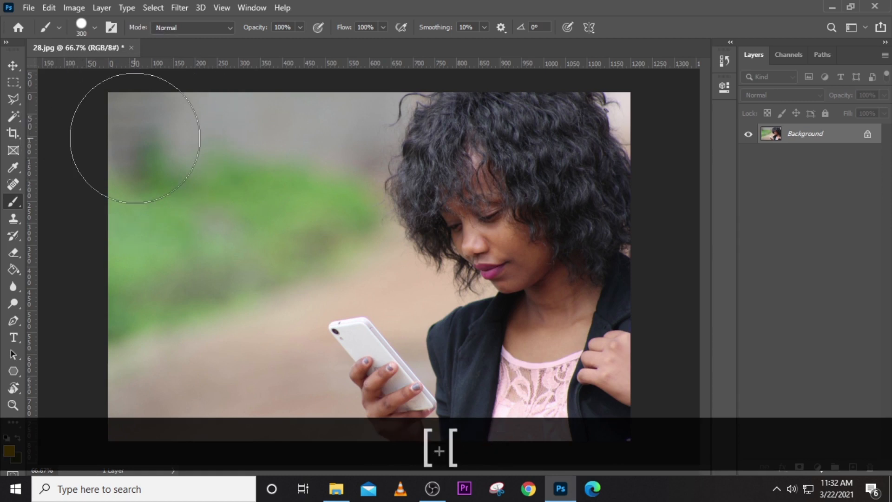
key("bracketright")
key("bracketright")
key("bracketright")
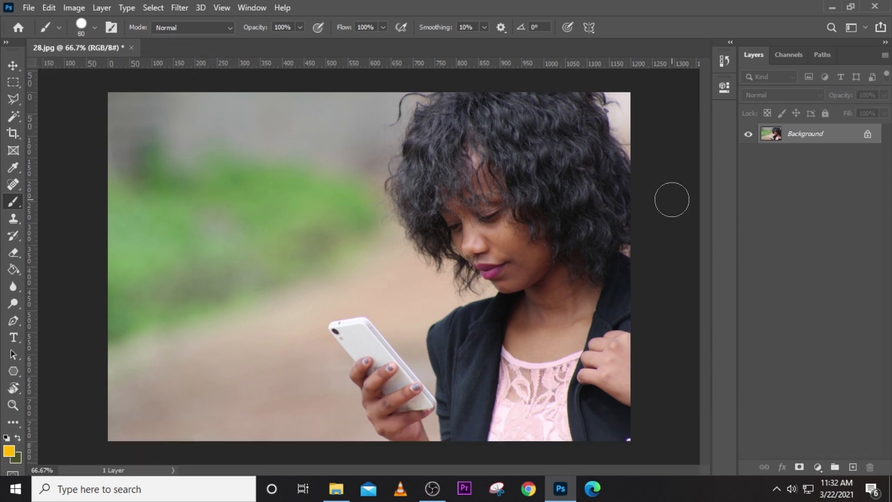
key("ctrl+minus")
key("ctrl+minus")
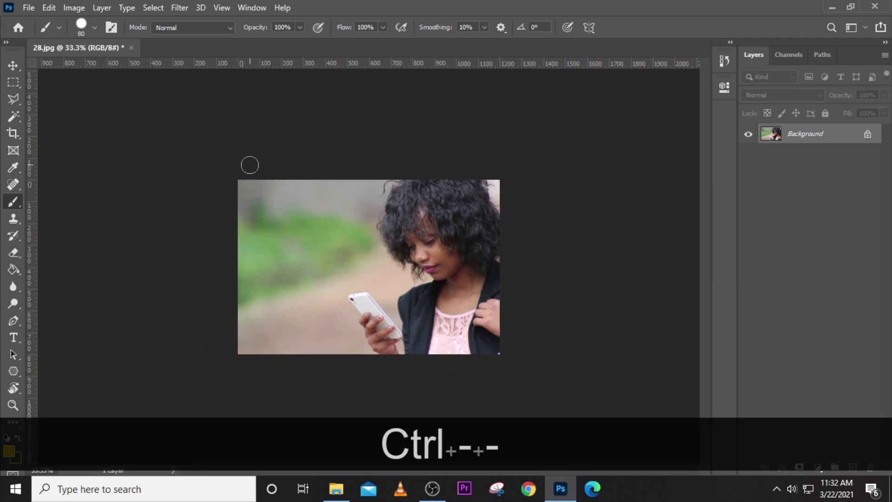
key("bracketright")
key("bracketright")
key("bracketright")
key("bracketright")
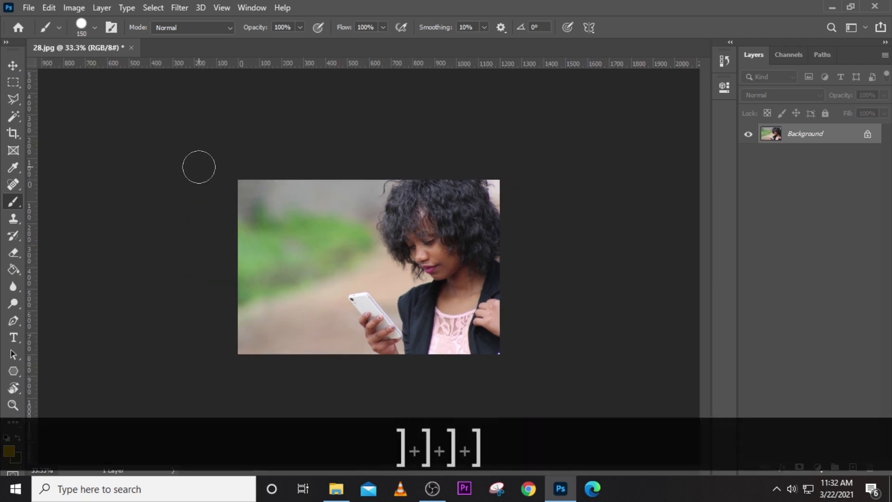
key("bracketright")
key("bracketright")
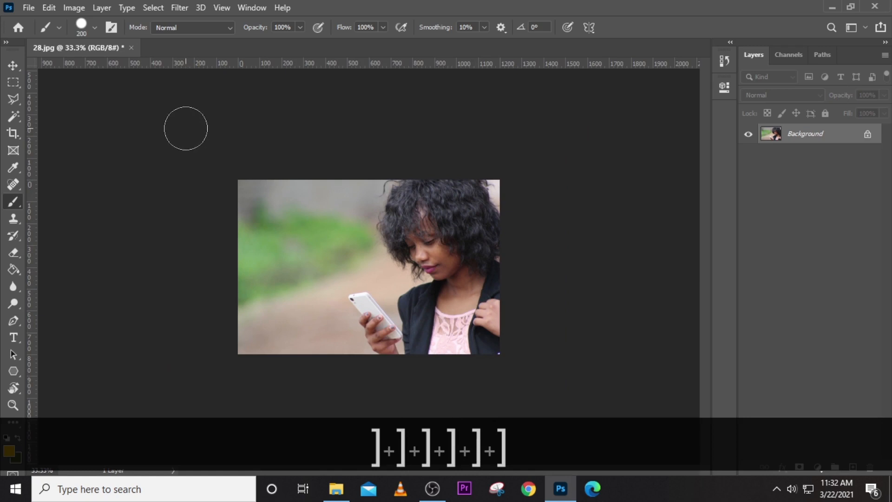
key("bracketright")
key("bracketright")
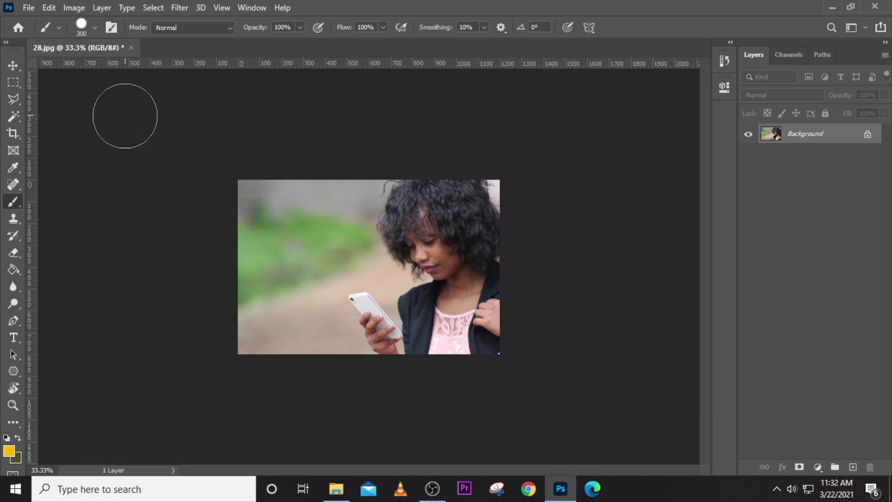
- After undoing a short first stroke, paint a broad yellow diagonal stripe from top-left to her chin
left_click(121, 223)
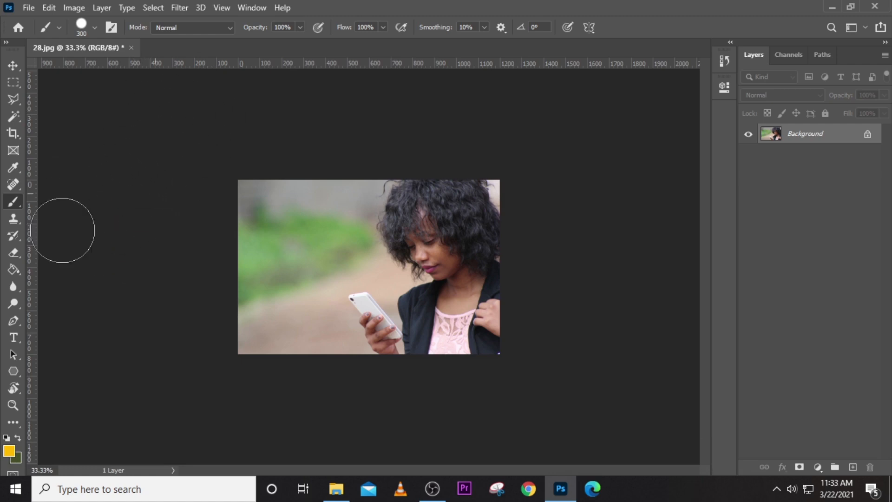
left_click(200, 409)
left_click(587, 235)
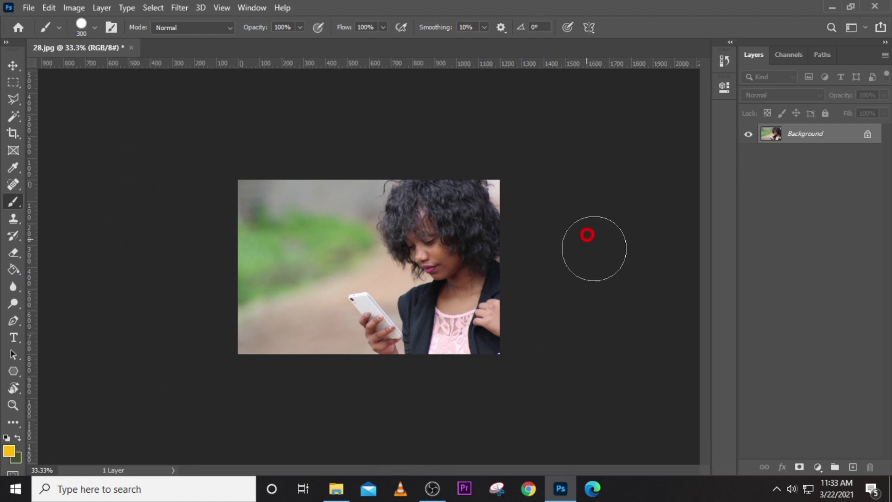
left_click(78, 114)
mouse_move(275, 163)
left_mouse_down()
mouse_move(237, 256)
mouse_move(249, 194)
mouse_move(285, 251)
mouse_move(235, 264)
mouse_move(274, 215)
left_mouse_up()
key("ctrl+z")
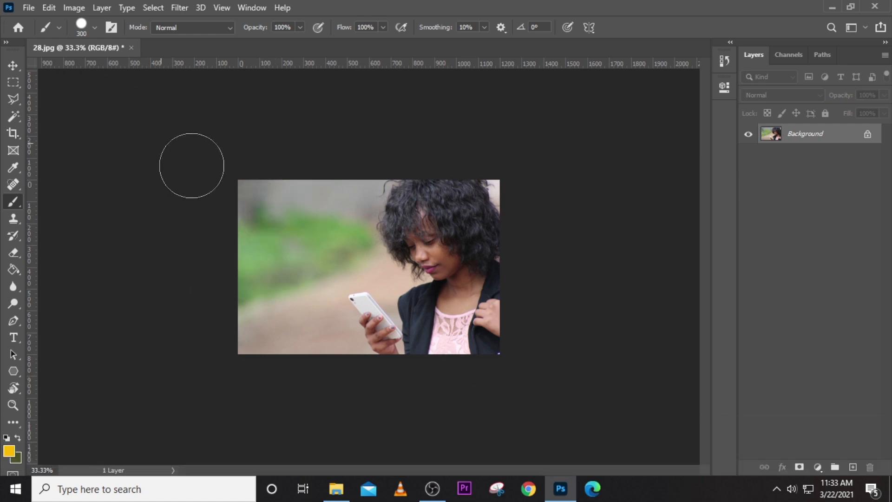
left_click_drag(191, 165, 505, 342)
left_click(669, 423)
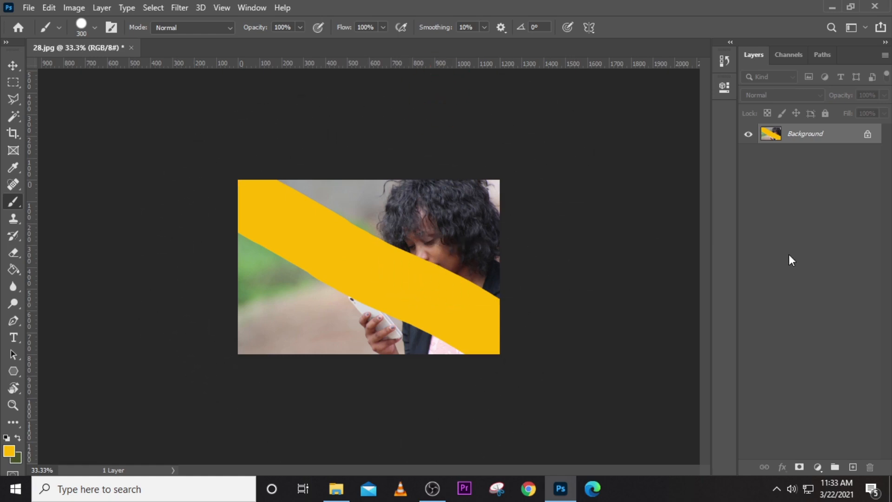
key("ctrl+0")
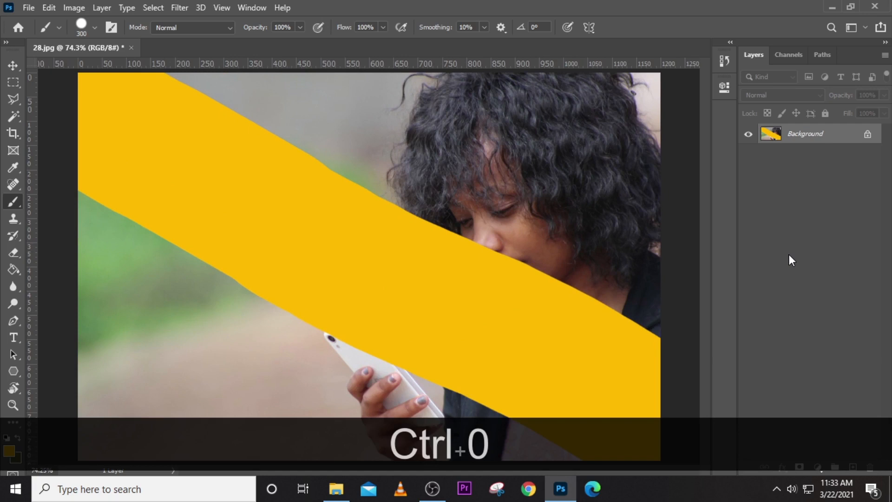
- Use History states and repeated Ctrl+Z to strip the yellow stripe and earlier strokes from 28.jpg
left_click(724, 61)
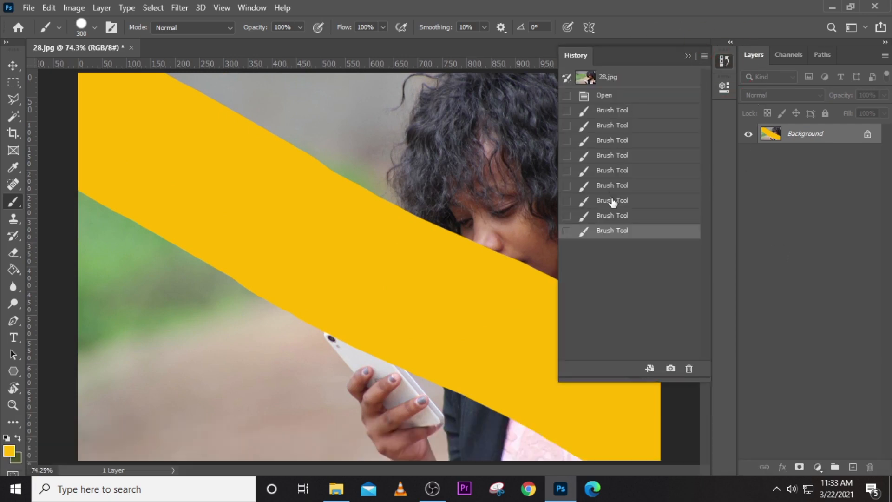
left_click(612, 216)
left_click(618, 201)
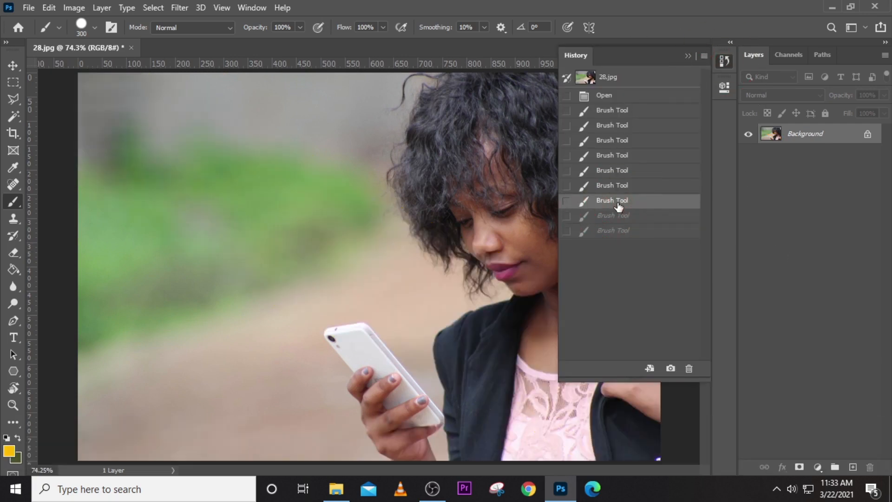
key("ctrl")
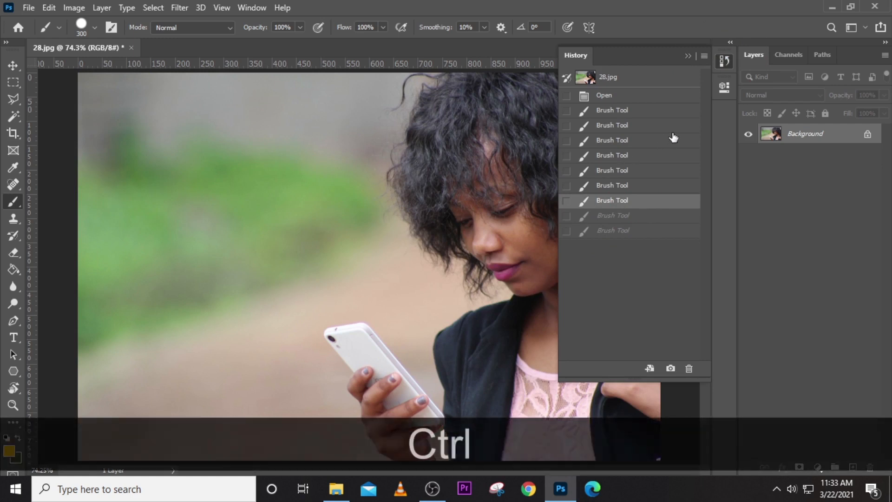
key("ctrl+z")
key("ctrl+z")
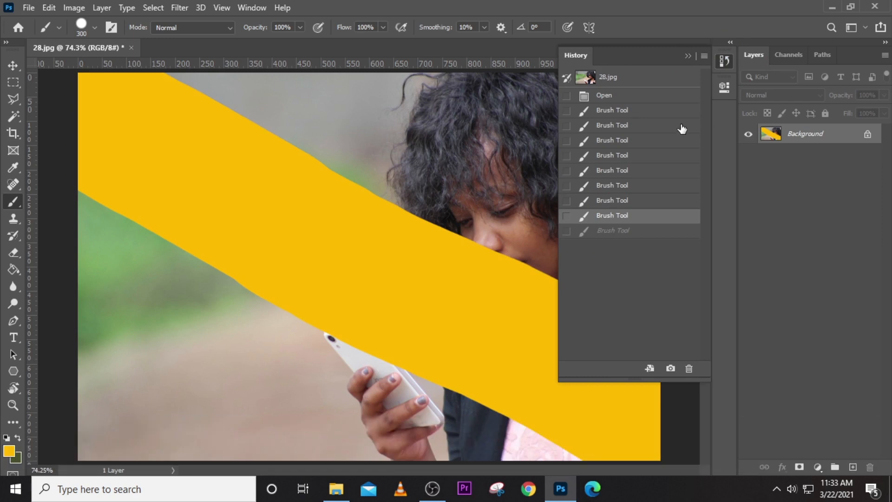
key("ctrl+z")
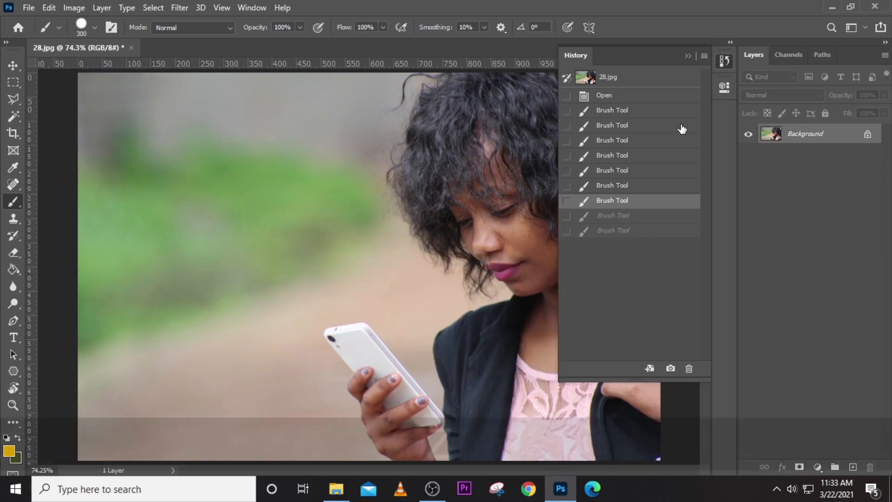
key("ctrl+z")
key("ctrl+z")
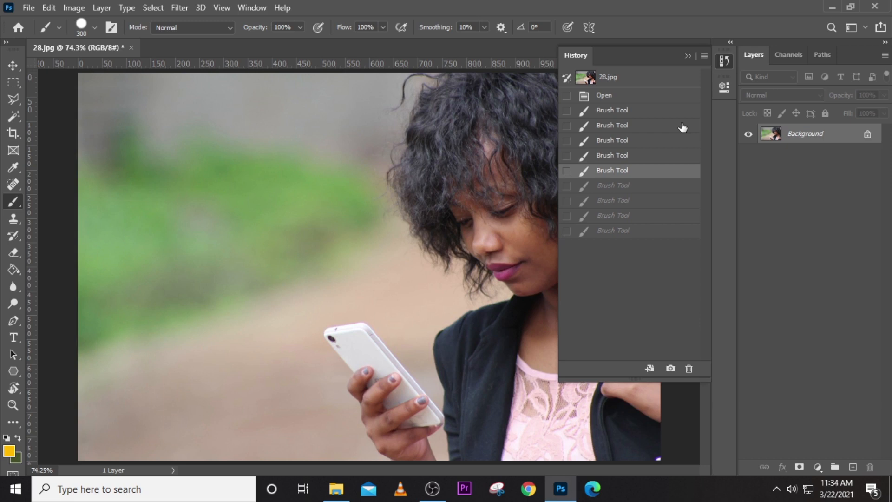
key("ctrl+z")
key("ctrl+z")
key("ctrl+z")
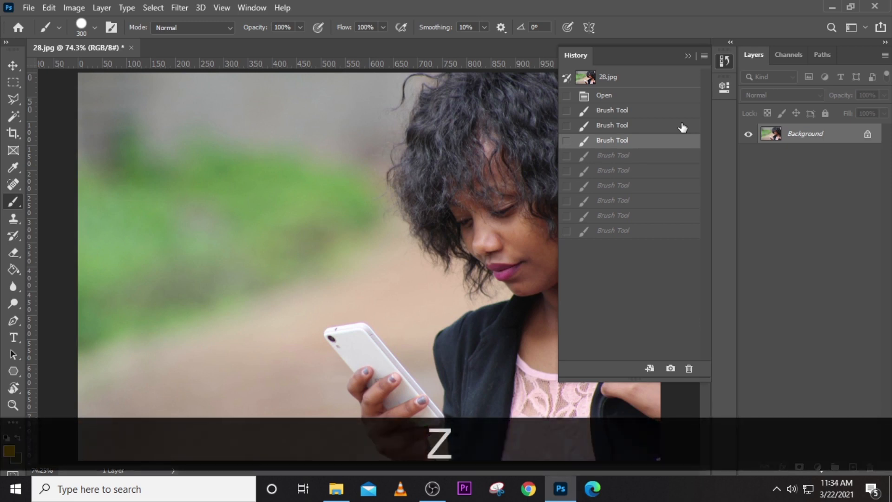
key("ctrl+z")
key("ctrl+z")
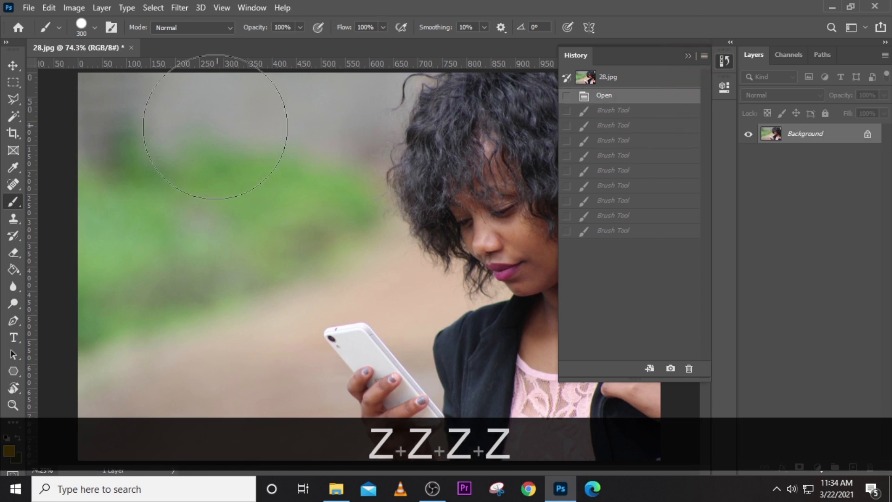
- Shrink the brush to 90 px and stamp the top two rows of yellow dots
key("bracketleft")
key("bracketleft")
key("bracketleft")
key("bracketleft")
key("bracketleft")
key("bracketleft")
key("bracketleft")
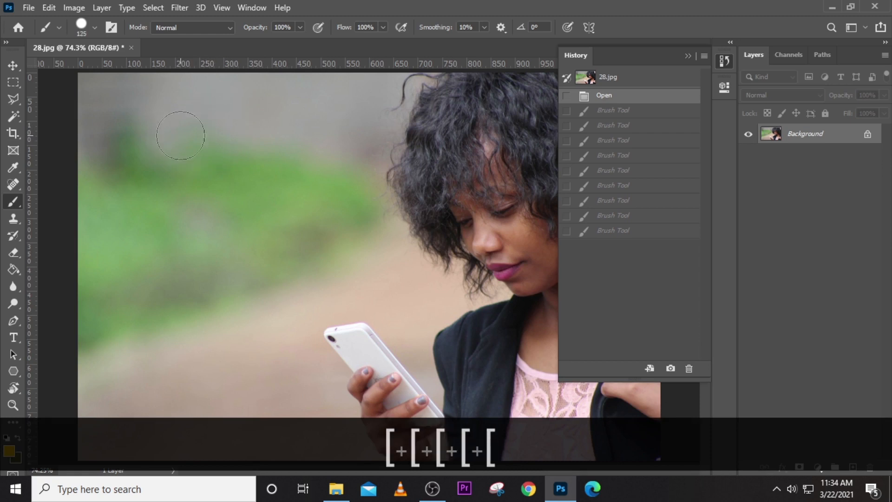
left_click(133, 118)
left_click(193, 120)
left_click(244, 124)
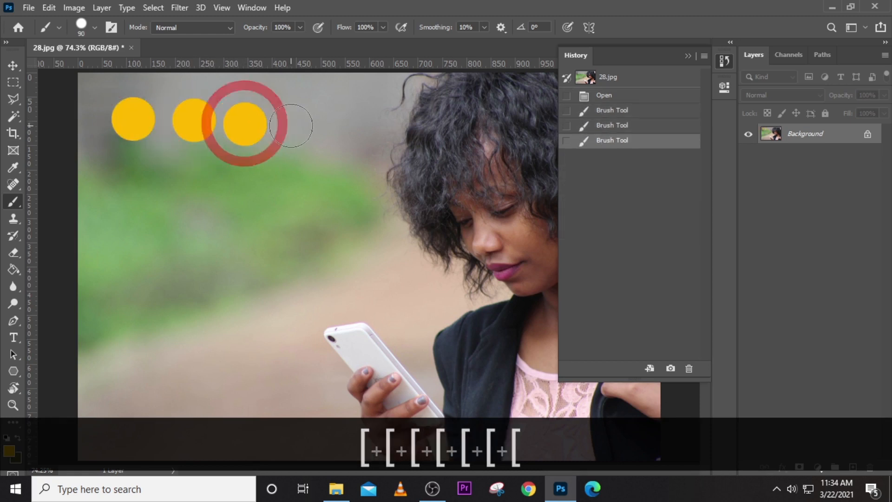
left_click(291, 125)
left_click(345, 124)
left_click(393, 125)
left_click(430, 134)
left_click(140, 175)
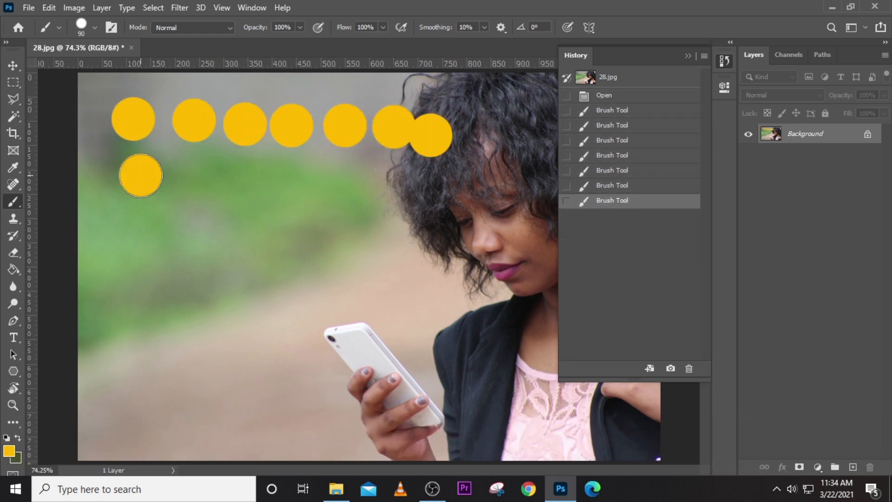
left_click(188, 178)
left_click(232, 178)
left_click(294, 187)
left_click(347, 186)
left_click(388, 185)
left_click(412, 185)
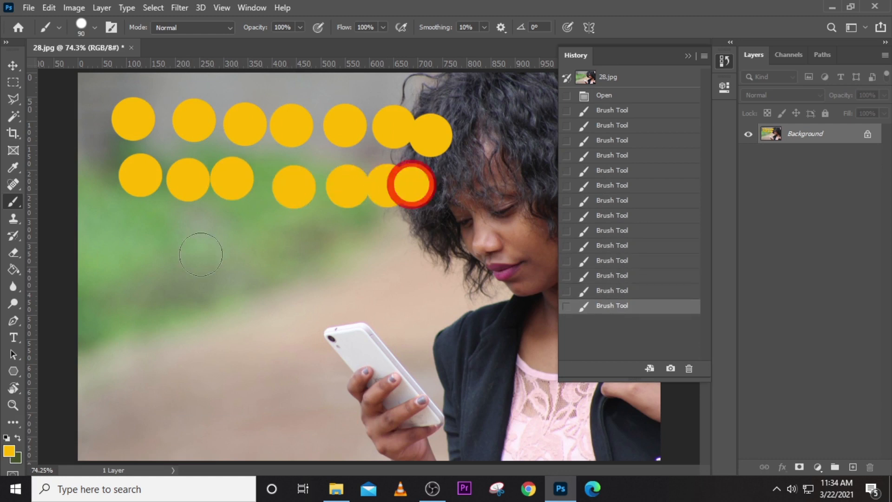
- Stamp the third, fourth and bottom rows of yellow dots across the lower photo
left_click(117, 263)
left_click(175, 262)
left_click(212, 257)
left_click(261, 255)
left_click(330, 265)
left_click(377, 264)
left_click(417, 277)
left_click(117, 337)
left_click(188, 340)
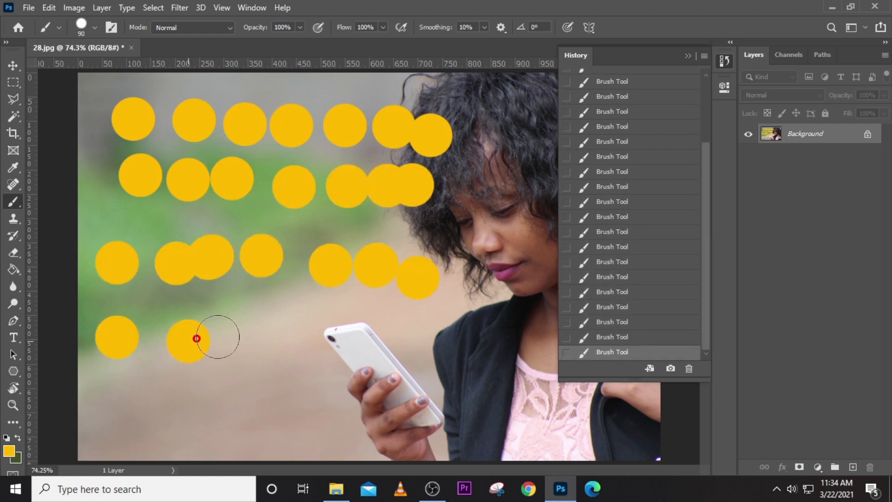
left_click(303, 324)
left_click(345, 322)
left_click(489, 341)
left_click(218, 395)
left_click(306, 403)
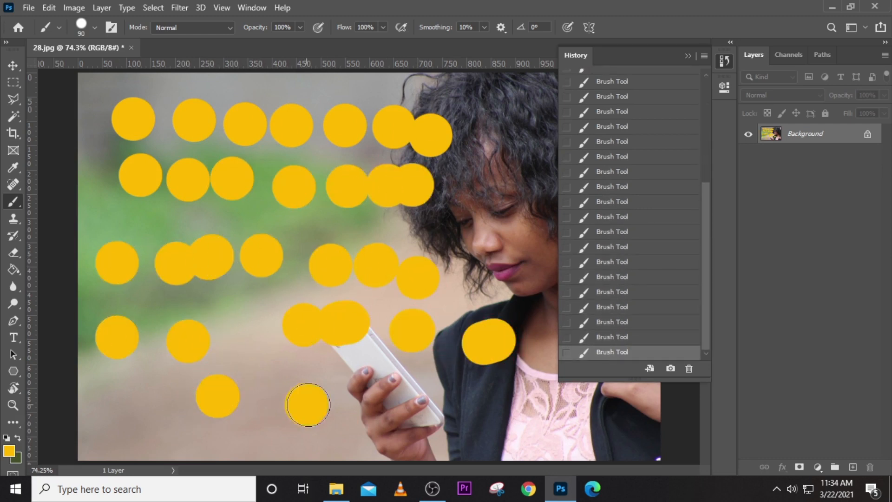
left_click(320, 403)
left_click(360, 408)
left_click(416, 410)
left_click(468, 419)
left_click(503, 426)
key("ctrl")
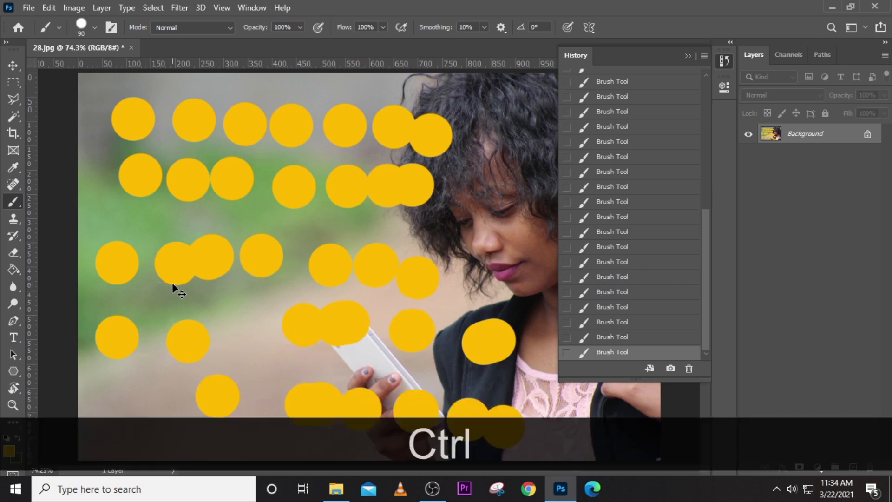
- Undo the yellow dots batch by batch, then revert to the original 28.jpg History snapshot
key("ctrl+z")
key("ctrl+z")
key("ctrl+z")
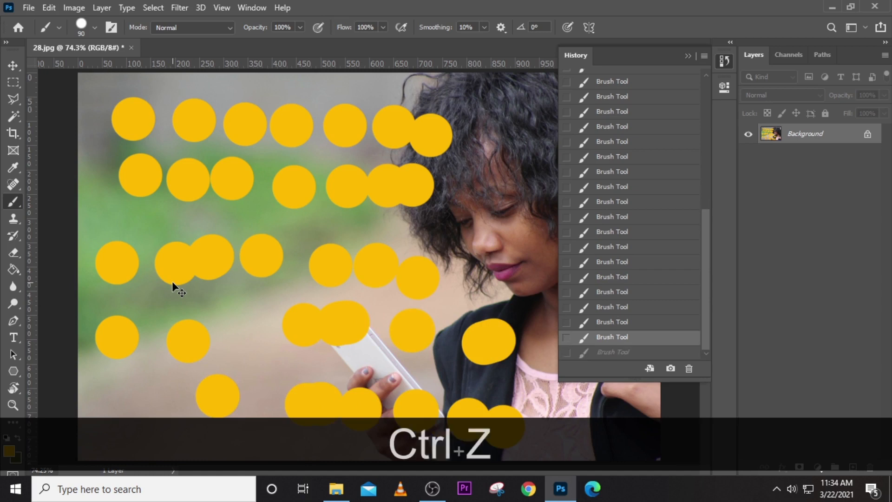
key("ctrl+z")
key("ctrl+z")
key("ctrl+z")
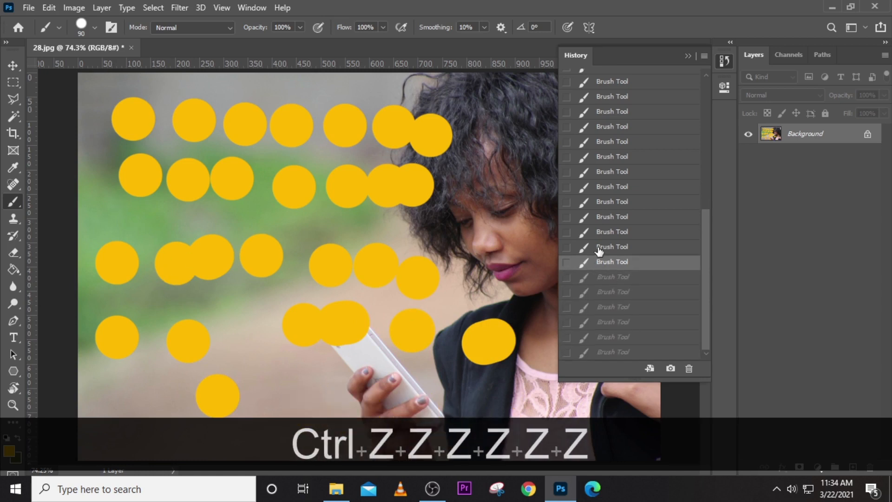
key("ctrl+z")
key("ctrl+z")
key("ctrl+z")
key("ctrl+z")
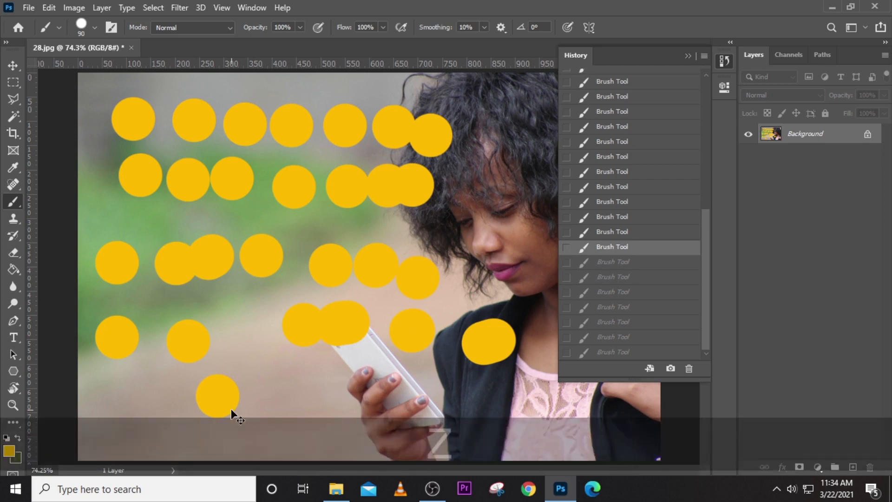
key("ctrl+z")
key("ctrl+z")
key("ctrl+z")
key("ctrl+z")
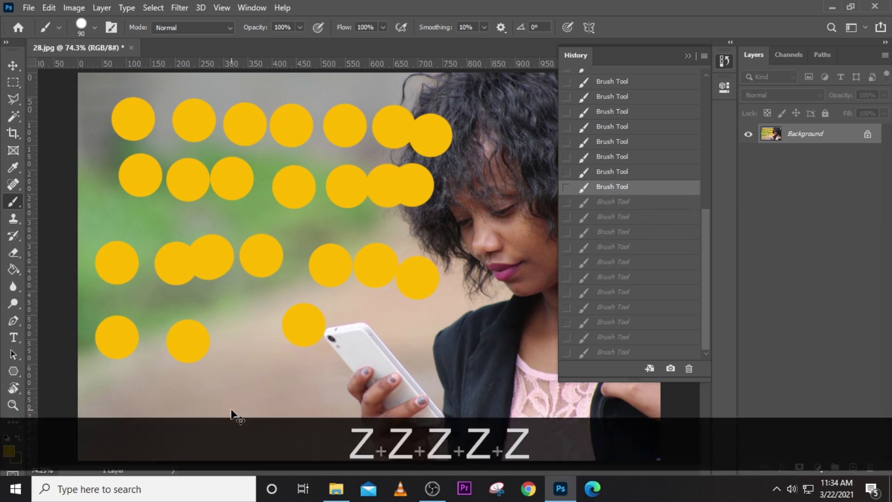
key("ctrl+z")
key("ctrl+z")
key("ctrl+z")
key("ctrl+z")
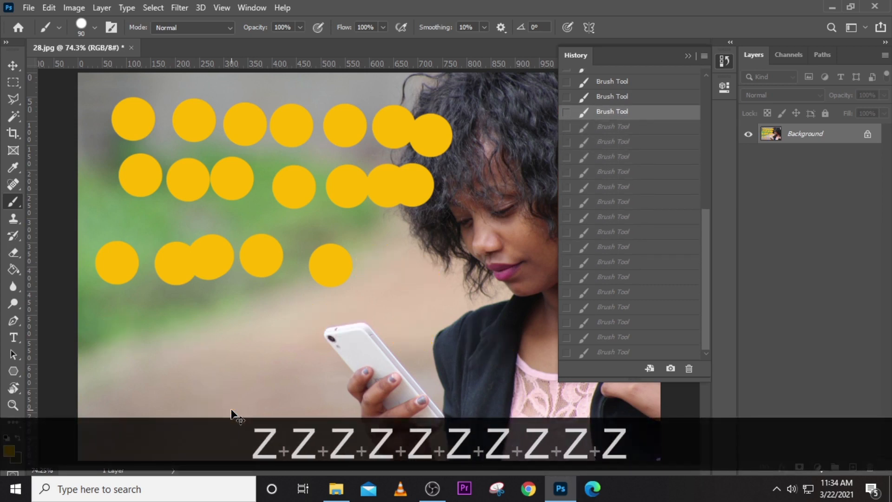
key("ctrl+z")
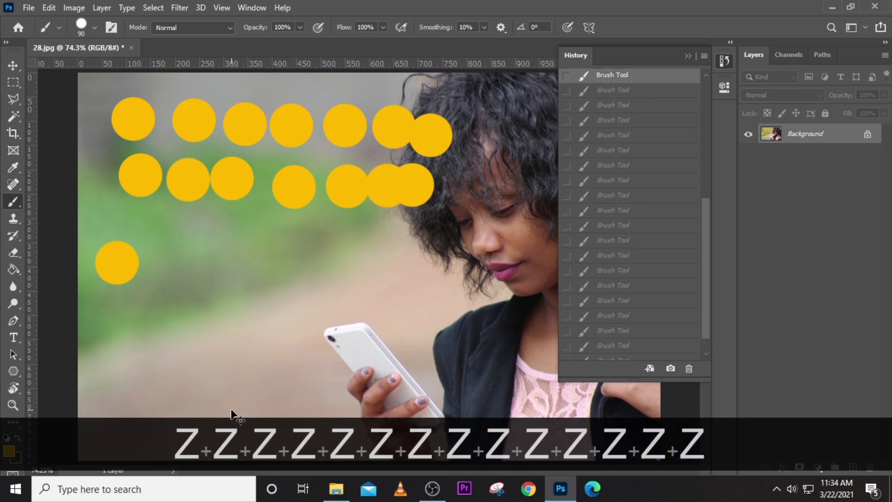
key("ctrl+z")
key("ctrl+z")
key("ctrl+z")
key("ctrl+z")
key("ctrl+z")
key("ctrl+z")
key("ctrl+z")
key("ctrl+z")
key("ctrl+z")
key("ctrl+z")
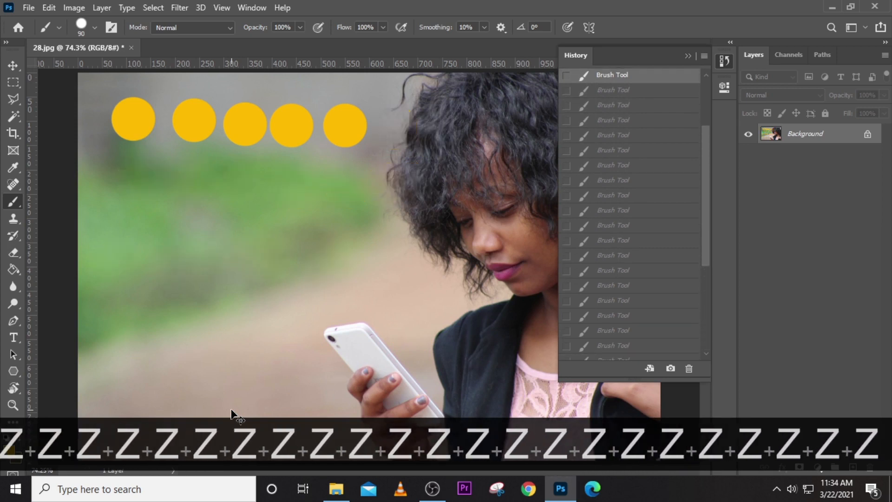
key("ctrl+z")
key("ctrl+z")
key("ctrl+z")
key("ctrl+z")
key("ctrl+z")
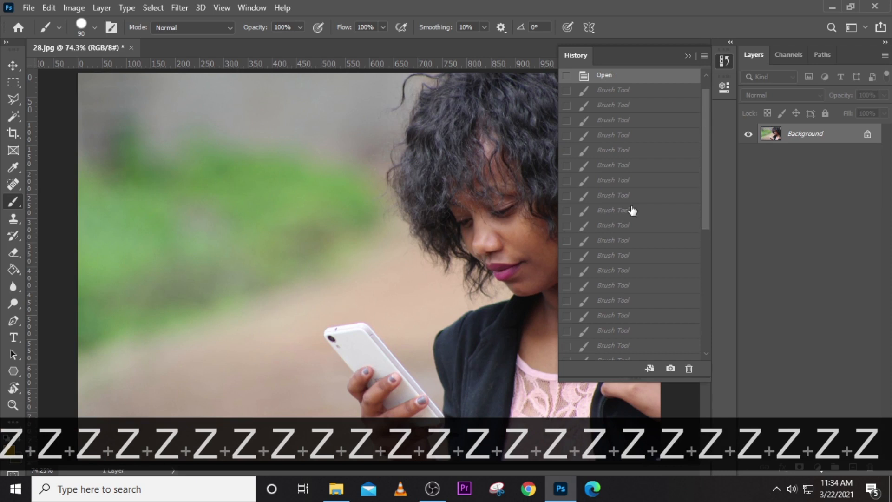
left_click_drag(706, 174, 714, 120)
left_click(723, 61)
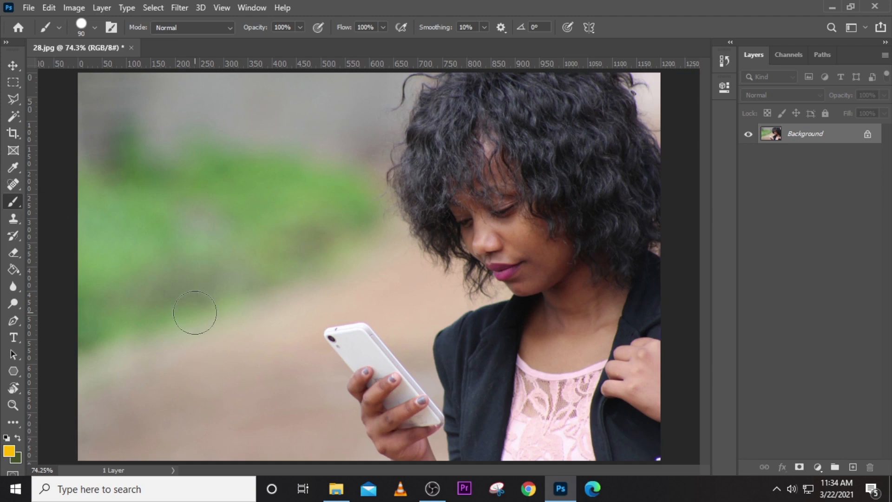
- Paint a large yellow cap blob, then switch to a size-25 brush for a toothy grin below it
key("bracketright")
key("bracketright")
key("bracketright")
key("bracketright")
key("bracketright")
key("bracketright")
key("bracketright")
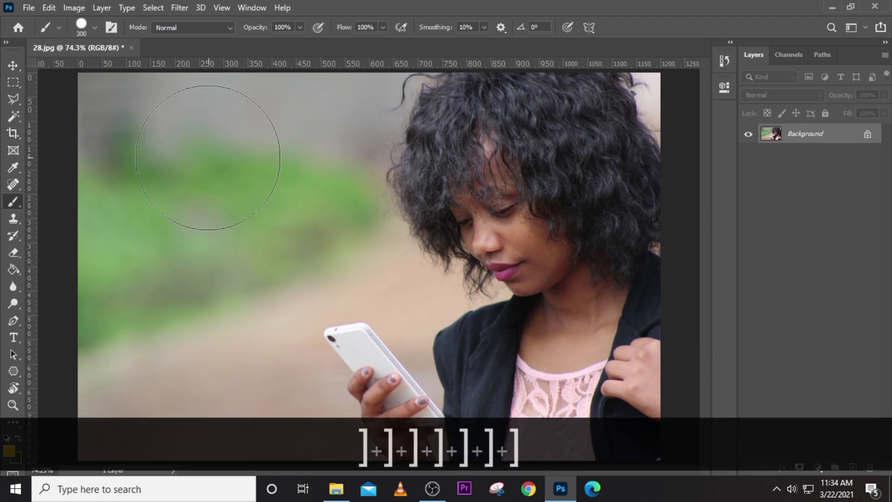
mouse_move(189, 160)
left_mouse_down()
mouse_move(248, 149)
mouse_move(286, 158)
left_mouse_up()
key("bracketleft")
key("bracketleft")
key("bracketleft")
key("bracketleft")
key("bracketleft")
key("bracketleft")
key("bracketleft")
key("bracketleft")
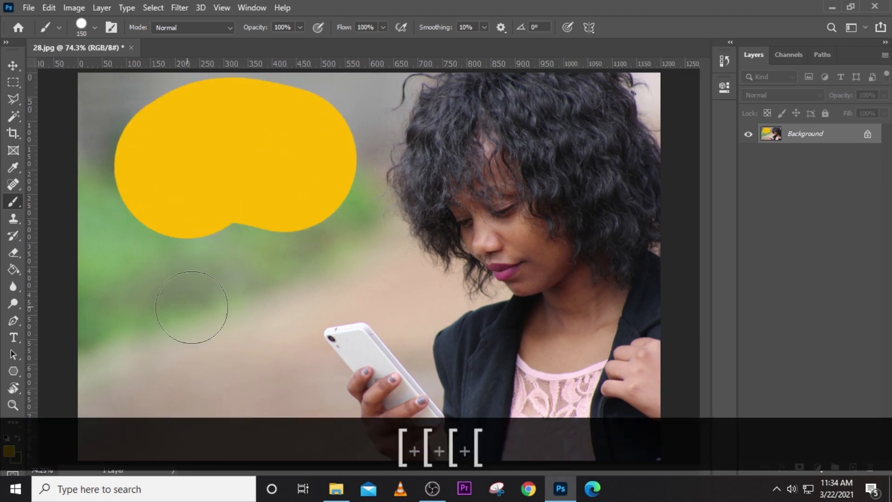
key("bracketleft")
key("bracketleft")
key("bracketleft")
left_click_drag(219, 252, 251, 262)
mouse_move(160, 332)
left_mouse_down()
mouse_move(292, 276)
mouse_move(168, 367)
left_mouse_up()
left_click_drag(180, 352, 184, 360)
left_click_drag(195, 338, 196, 342)
left_click_drag(220, 333, 226, 346)
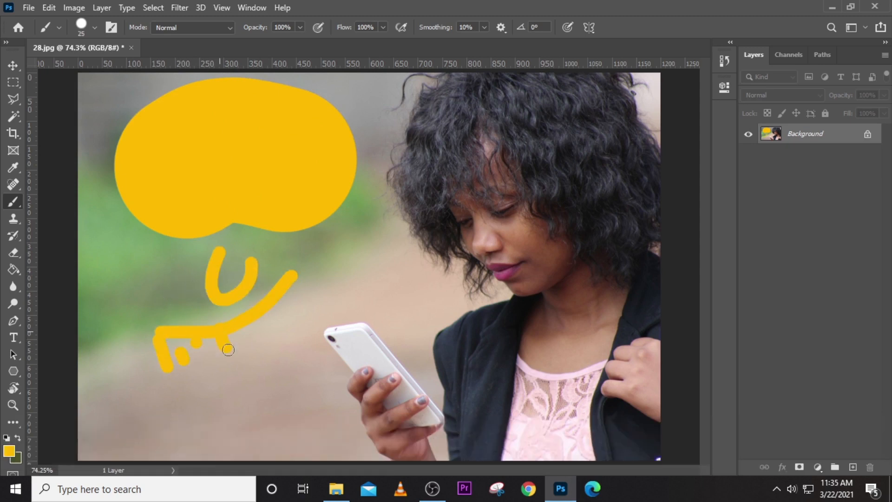
left_click_drag(291, 277, 168, 366)
- Paint the yellow face outline, two ears, three chin dots and two eye blobs
mouse_move(133, 256)
left_mouse_down()
mouse_move(114, 324)
mouse_move(342, 240)
left_mouse_up()
left_click_drag(363, 211, 388, 256)
left_click_drag(130, 213, 116, 276)
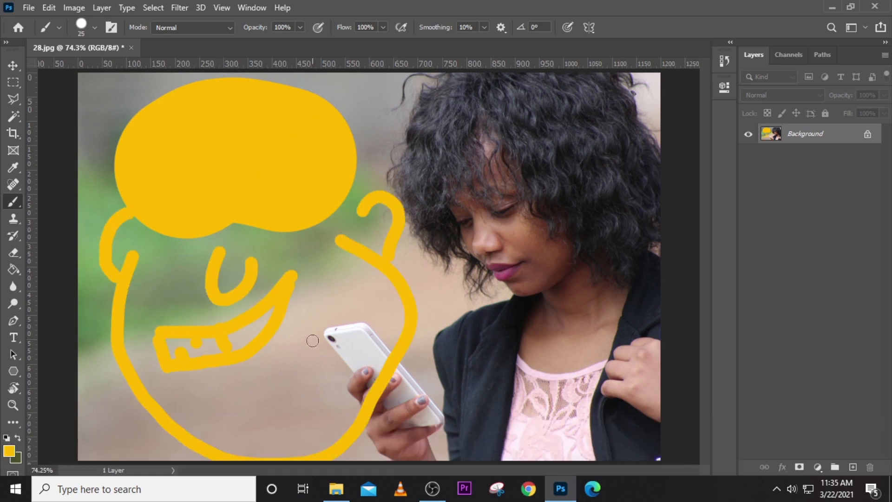
left_click(298, 361)
left_click(274, 405)
left_click(225, 412)
left_click_drag(355, 374, 362, 364)
left_click_drag(277, 247, 284, 261)
- Switch the paint colour to white, ring both eyes, then zoom out to the whole picture
left_click_drag(183, 260, 182, 275)
left_click(9, 450)
left_click(548, 75)
left_click(844, 87)
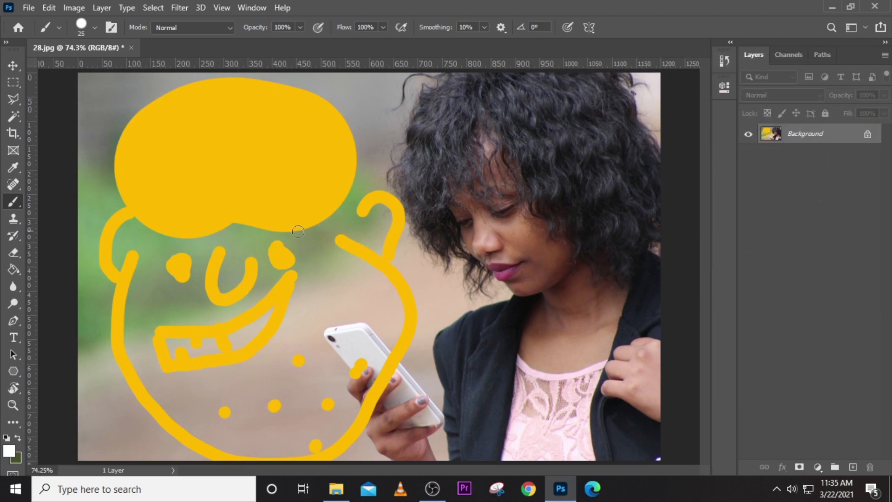
mouse_move(262, 252)
left_mouse_down()
mouse_move(316, 236)
mouse_move(279, 269)
mouse_move(257, 259)
left_mouse_up()
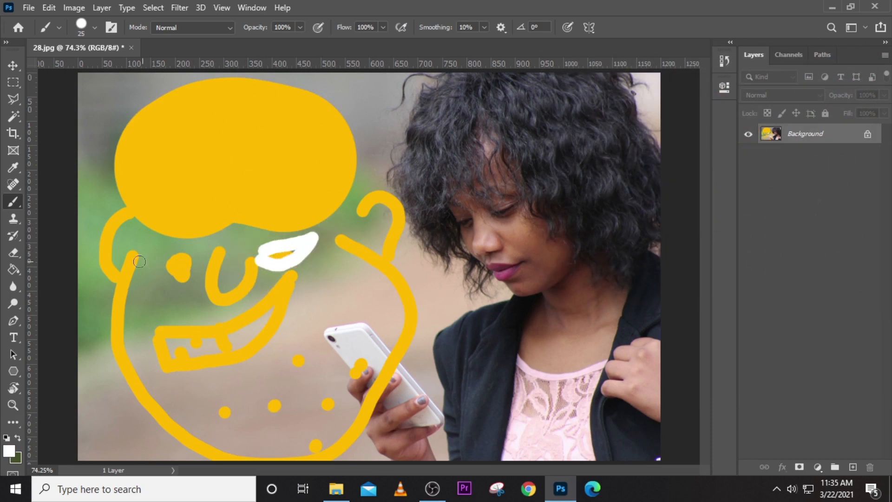
mouse_move(186, 254)
left_mouse_down()
mouse_move(156, 271)
mouse_move(164, 285)
mouse_move(192, 279)
mouse_move(194, 259)
left_mouse_up()
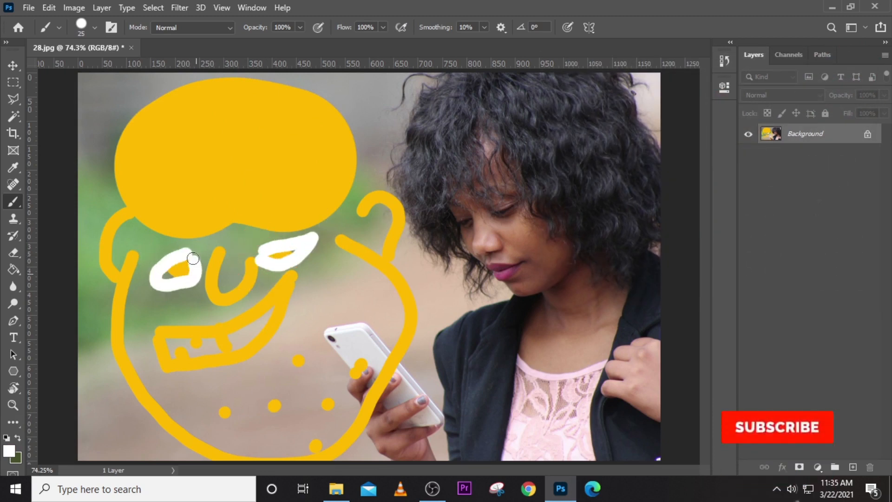
key("ctrl+0")
key("ctrl+minus")
key("ctrl+minus")
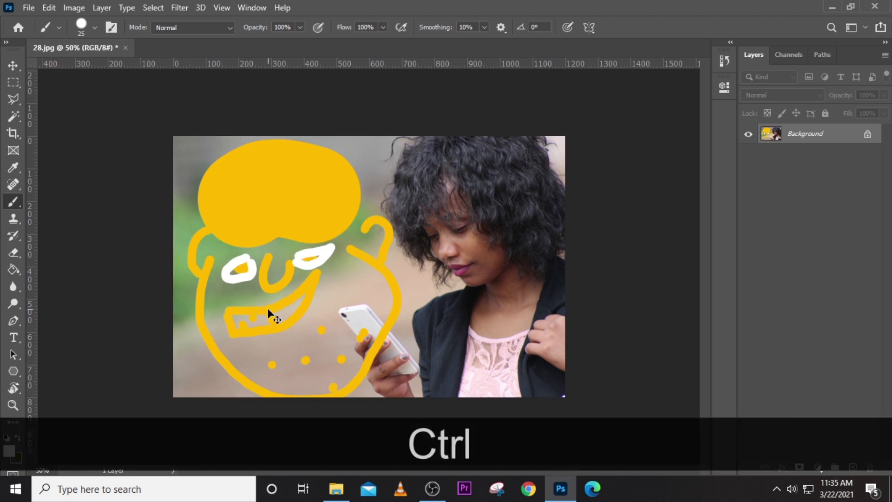
- Try saving over the original 28.jpg, cancel the JPEG Options, and start Save As instead
key("ctrl+s")
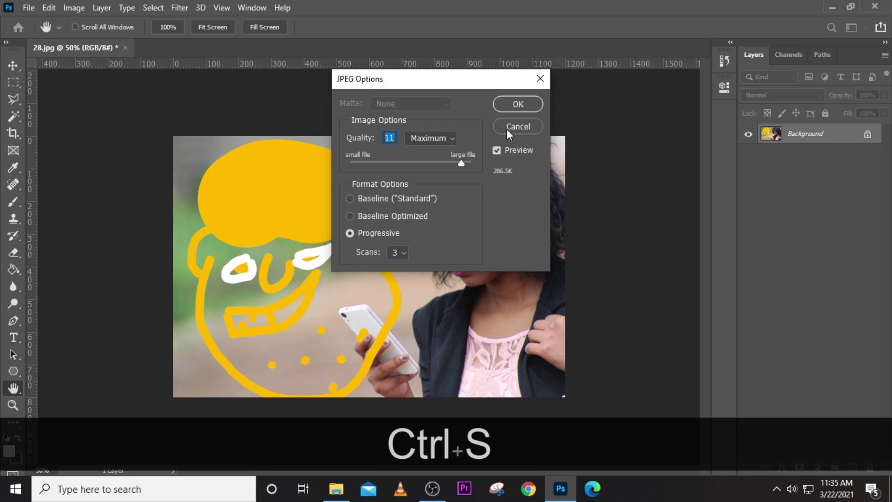
left_click(515, 127)
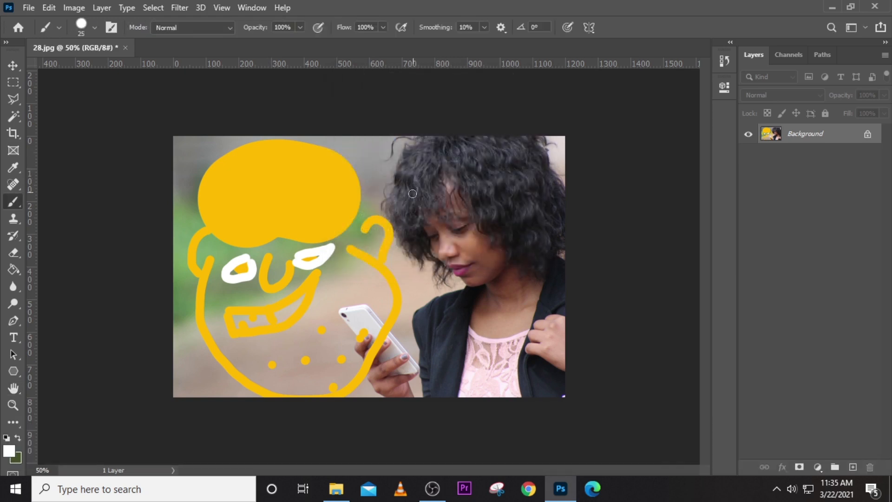
key("ctrl")
key("ctrl+shift+s")
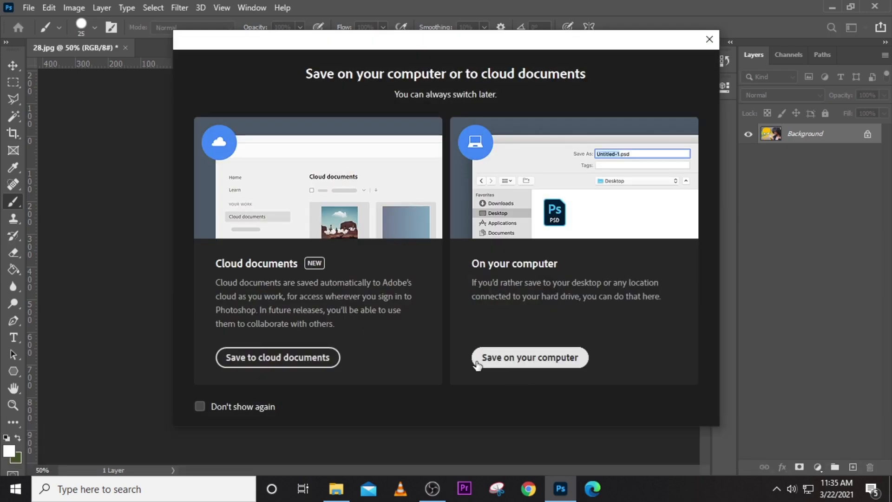
- Save a copy on this computer named 'churvch' in Photoshop PDF format
left_click(513, 360)
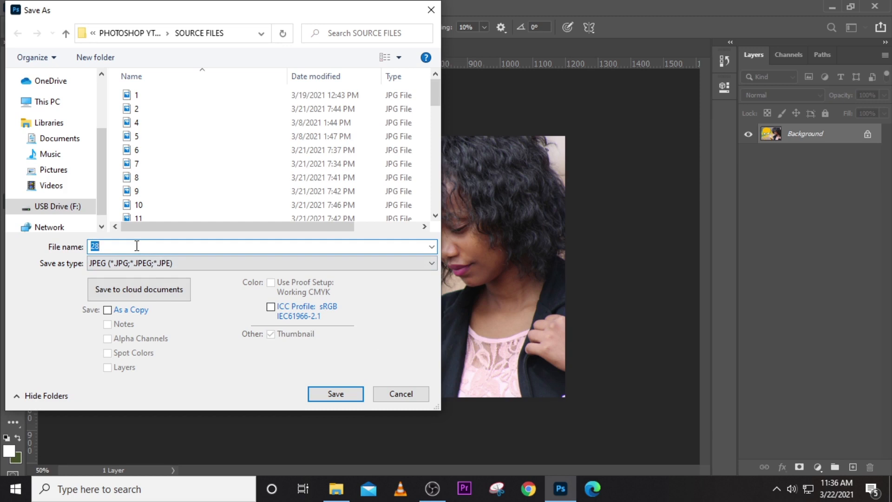
type("churvch")
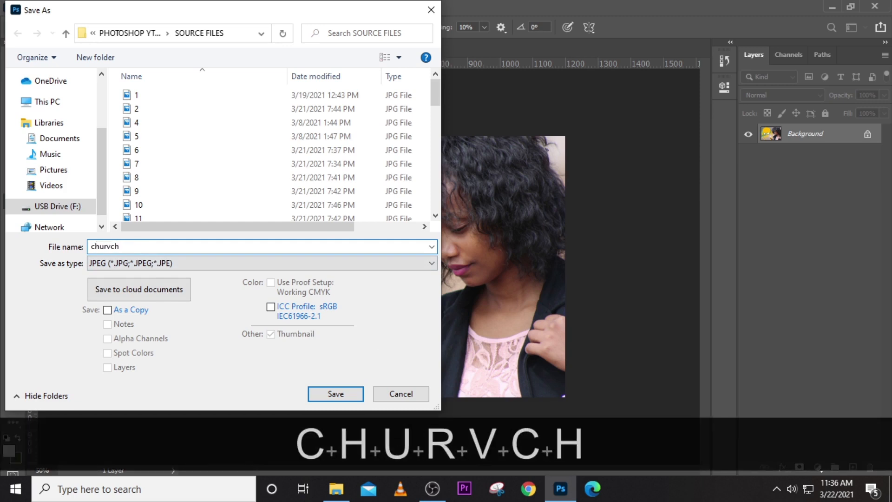
left_click(133, 263)
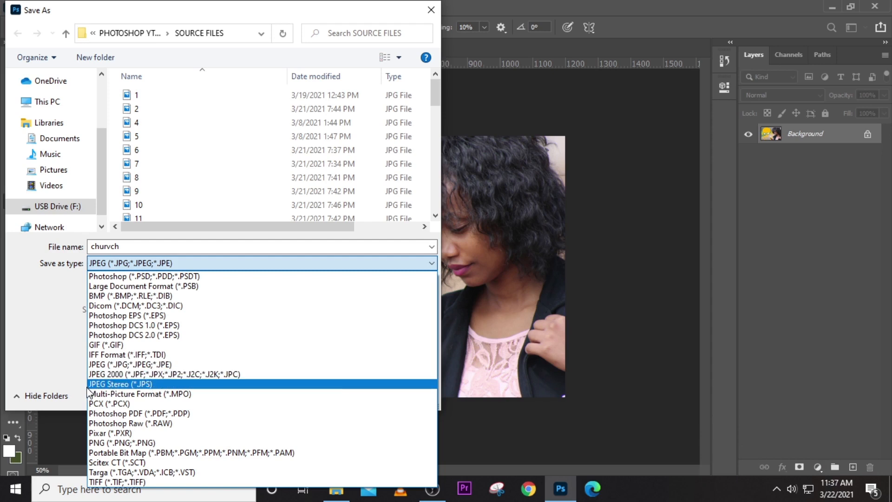
left_click(115, 365)
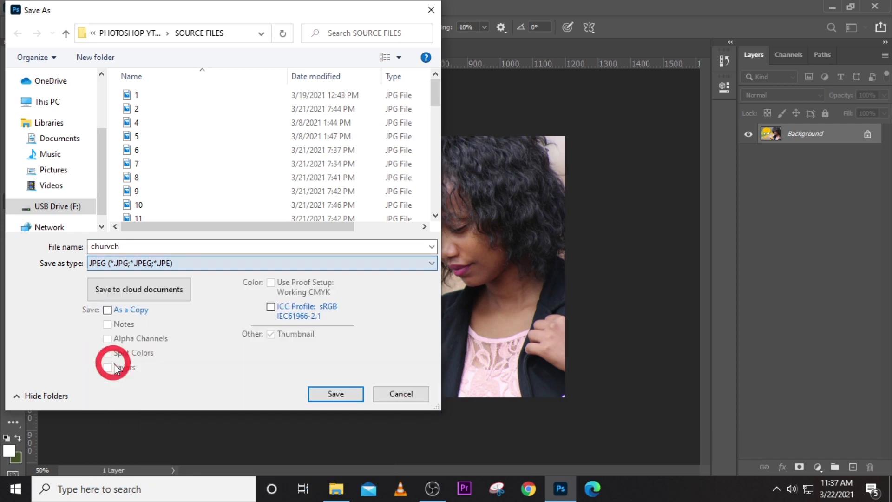
left_click(165, 264)
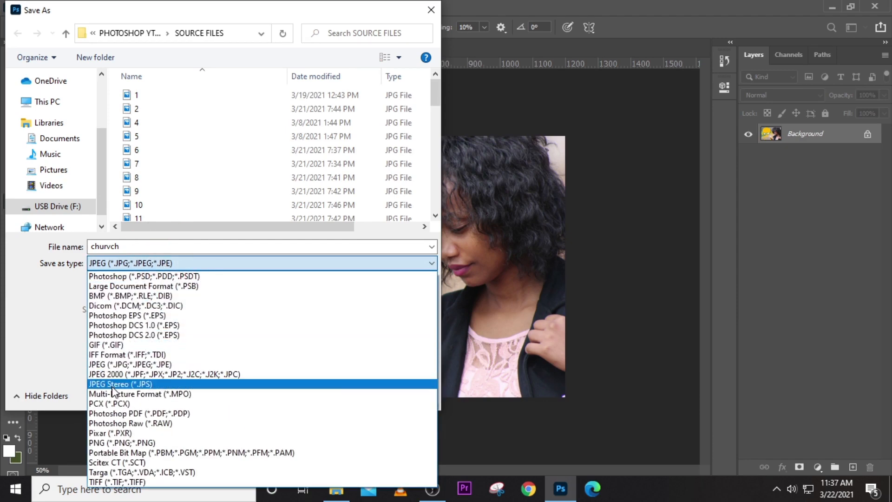
left_click(119, 415)
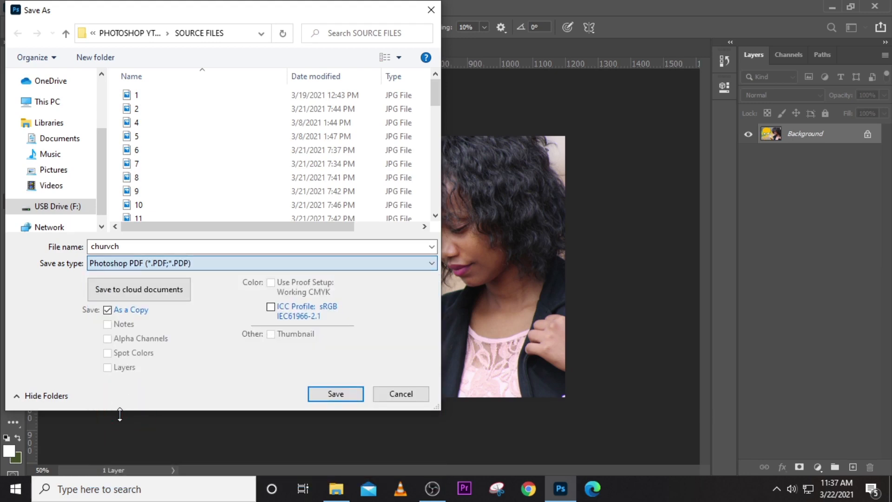
left_click(334, 395)
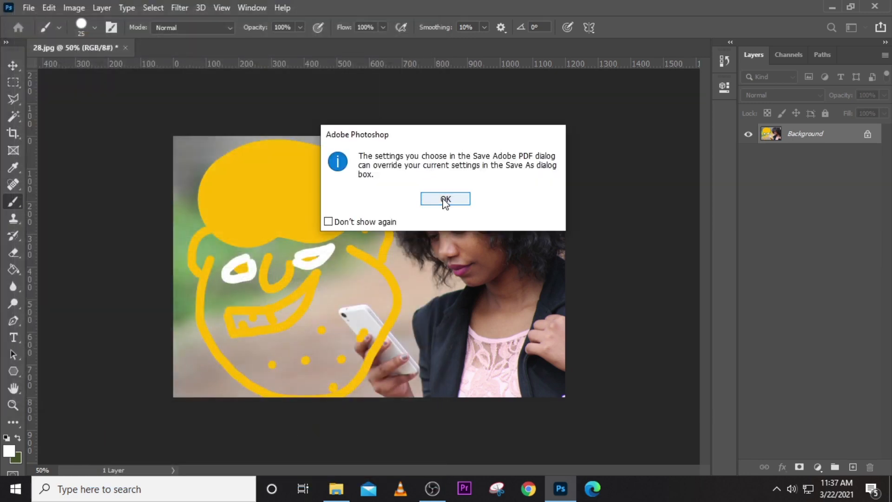
- Set a password to open the PDF, then cancel the PDF save and reopen Save As
left_click(445, 200)
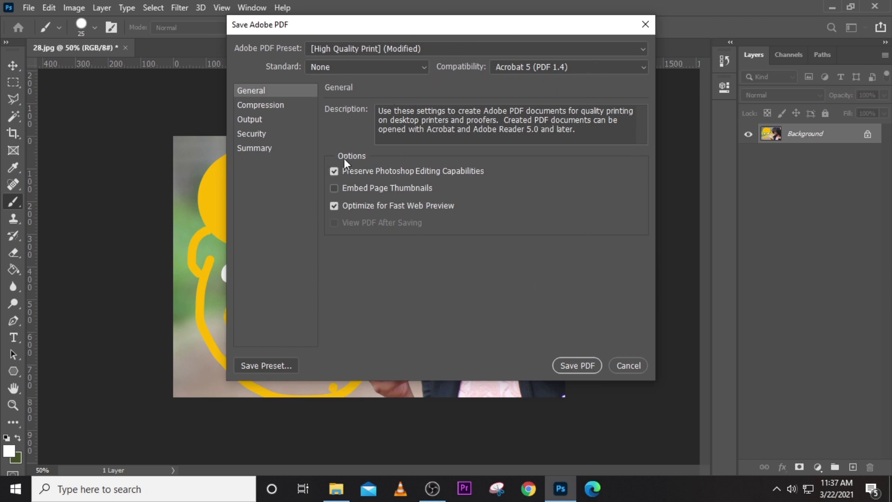
left_click(253, 134)
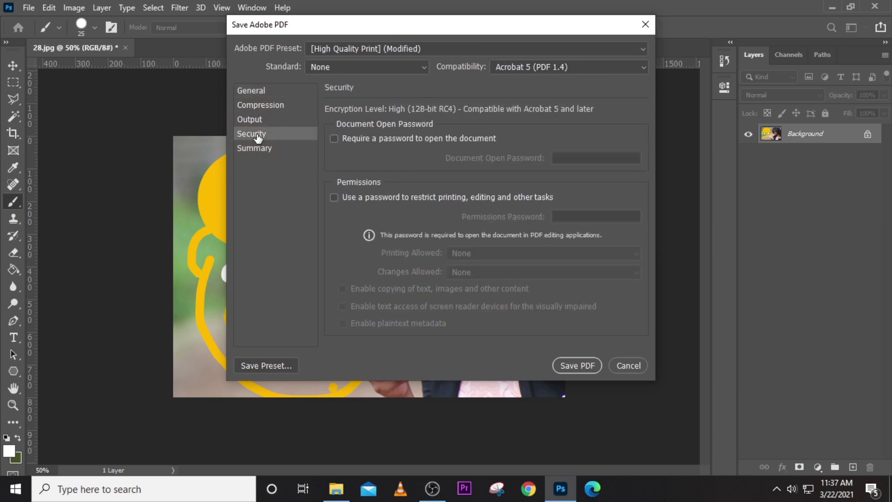
left_click(296, 138)
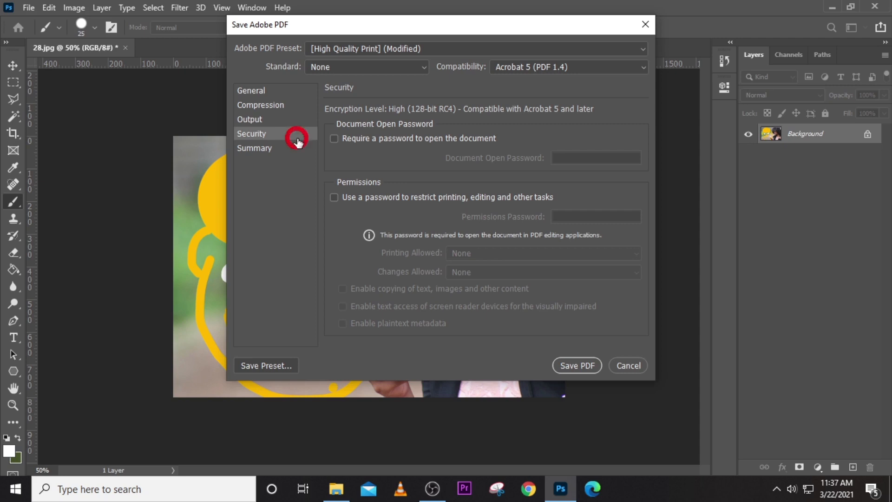
left_click(333, 138)
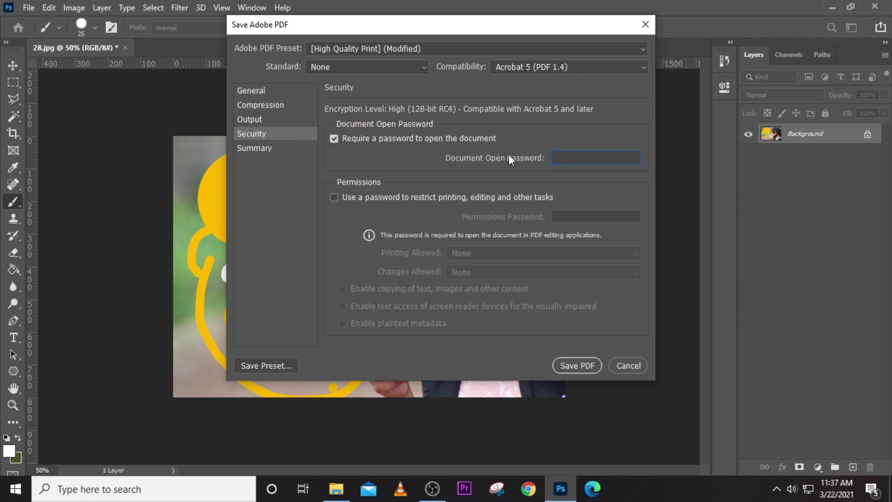
left_click(555, 157)
type("123")
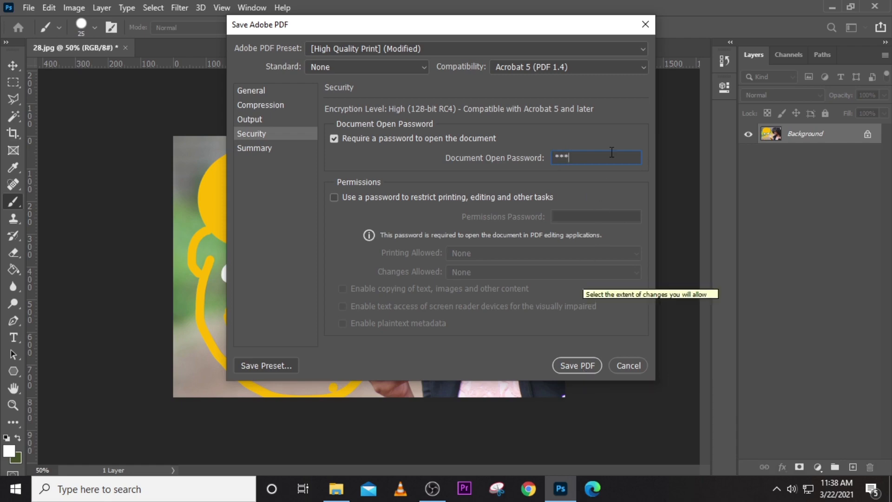
left_click(644, 24)
key("ctrl+shift+s")
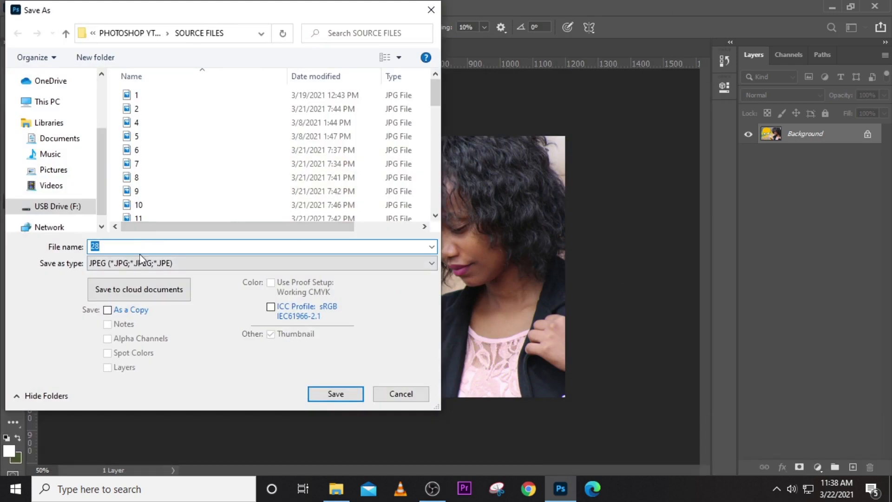
- Cancel the Save As dialog and close the doodled 28.jpg, discarding its changes
left_click(123, 263)
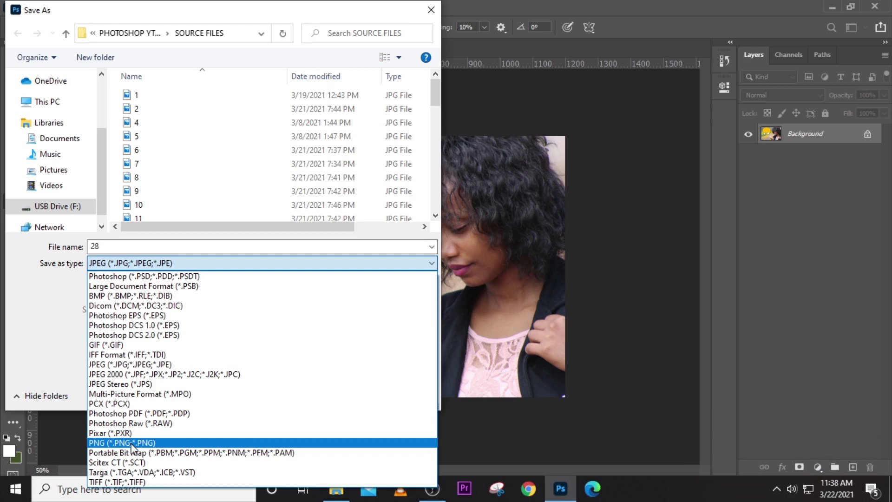
left_click(431, 11)
left_click(431, 11)
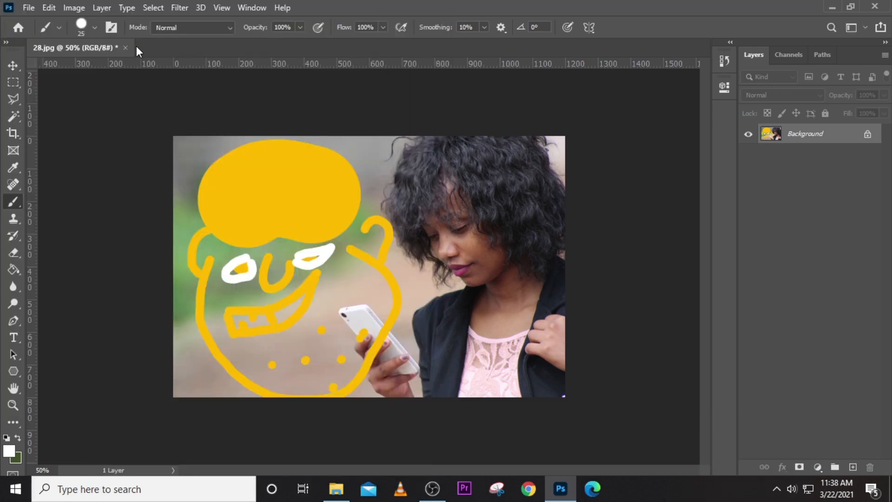
left_click(125, 47)
left_click(441, 190)
- Drag photo 21 from the SOURCE FILES folder into Photoshop to open the red-haired woman's portrait
left_click(344, 496)
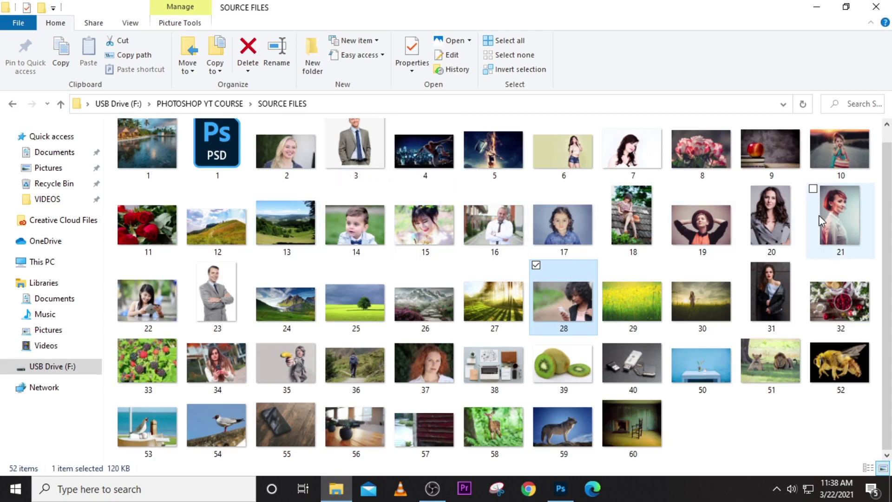
left_click_drag(828, 216, 422, 239)
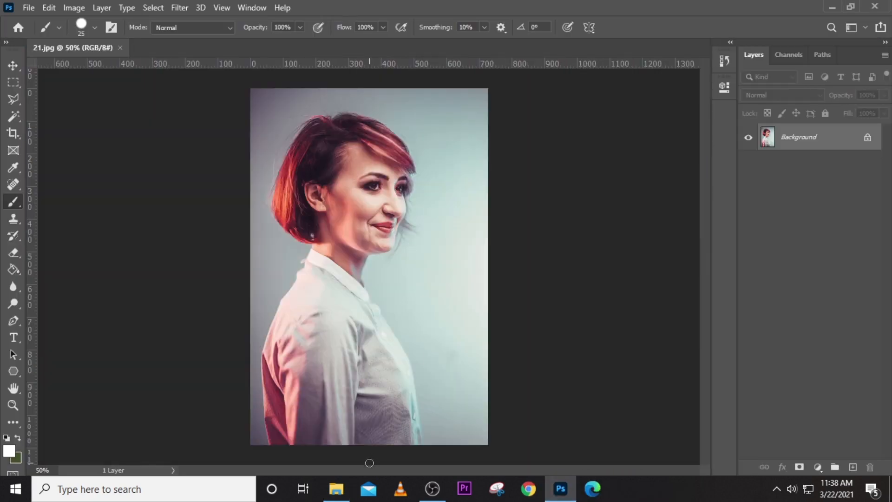
- Open 23.png, the man in the grey suit, and compare it with the 21.jpg tab
left_click(336, 488)
left_click(215, 298)
left_click_drag(215, 298, 260, 48)
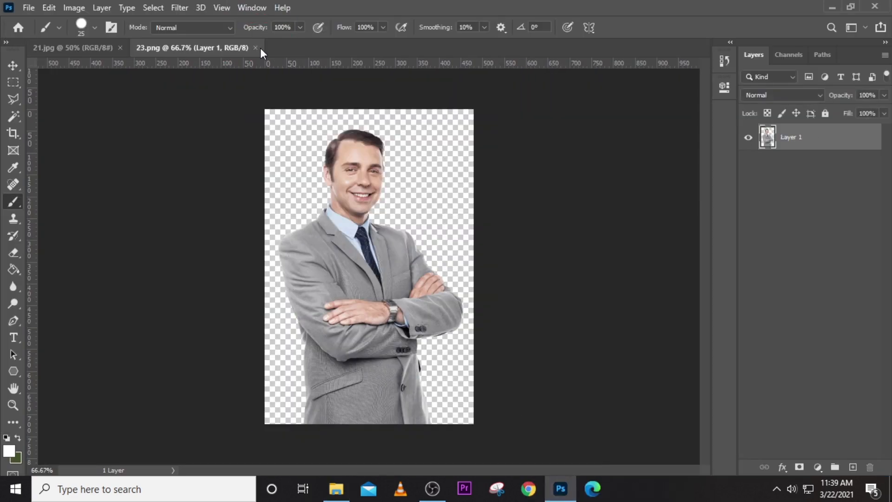
left_click(89, 48)
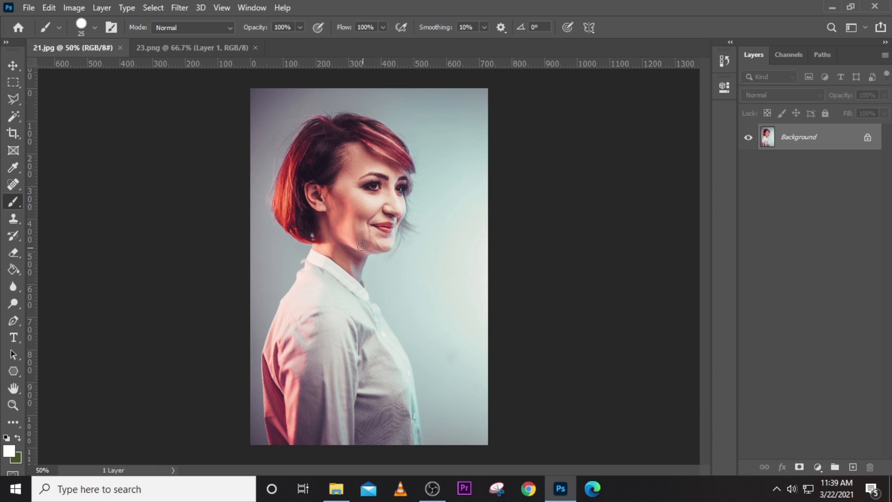
left_click(219, 49)
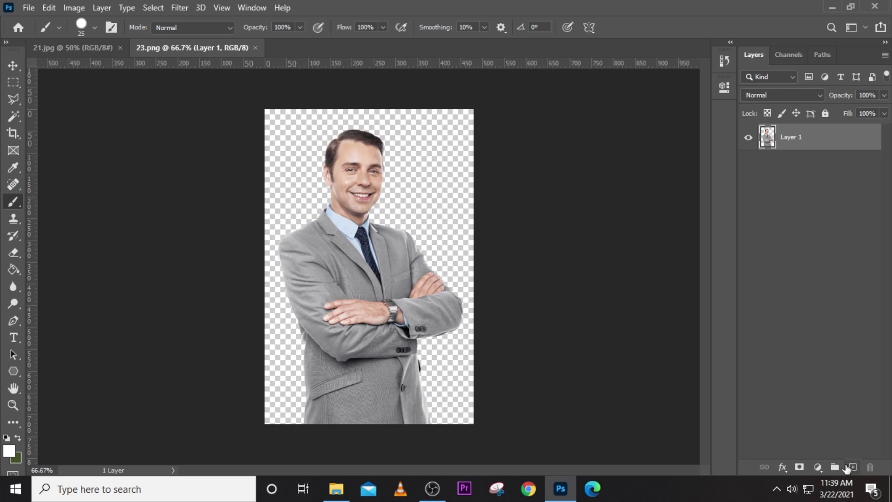
- Add Layer 2 below the man and fill it with black 000000
left_click(852, 468)
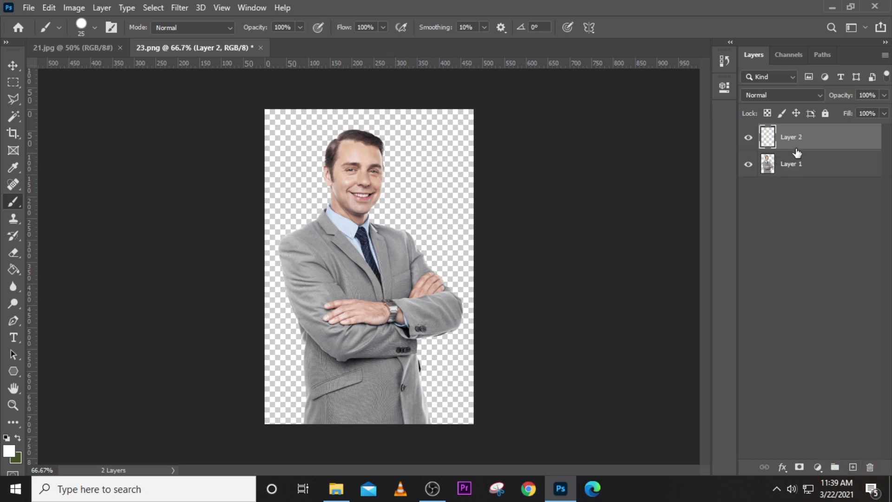
left_click_drag(796, 149, 799, 188)
left_click(13, 269)
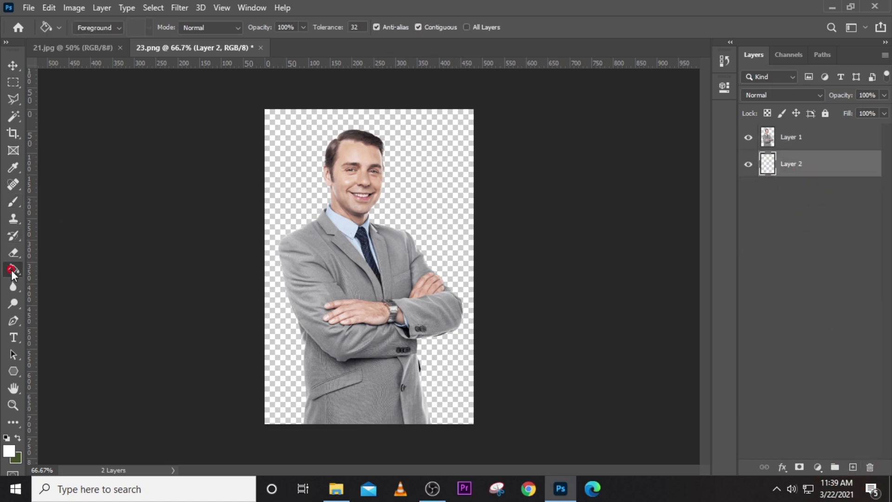
left_click(8, 453)
type("000000")
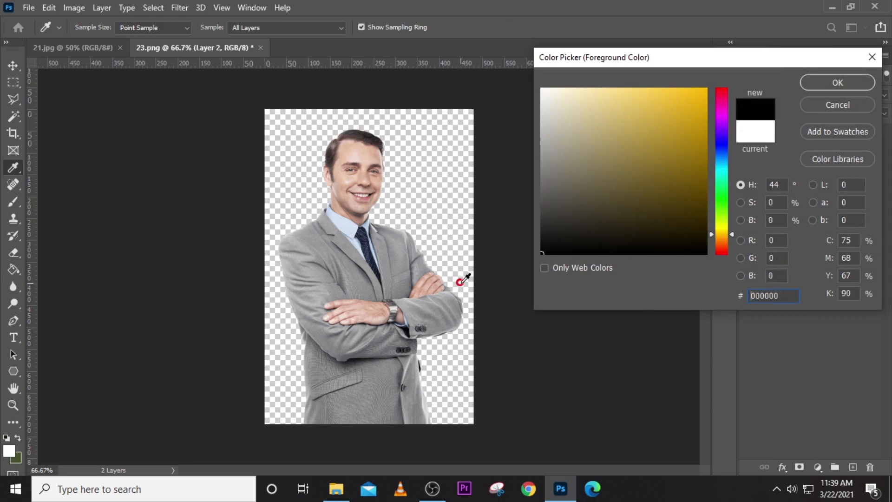
left_click(818, 82)
left_click(410, 171)
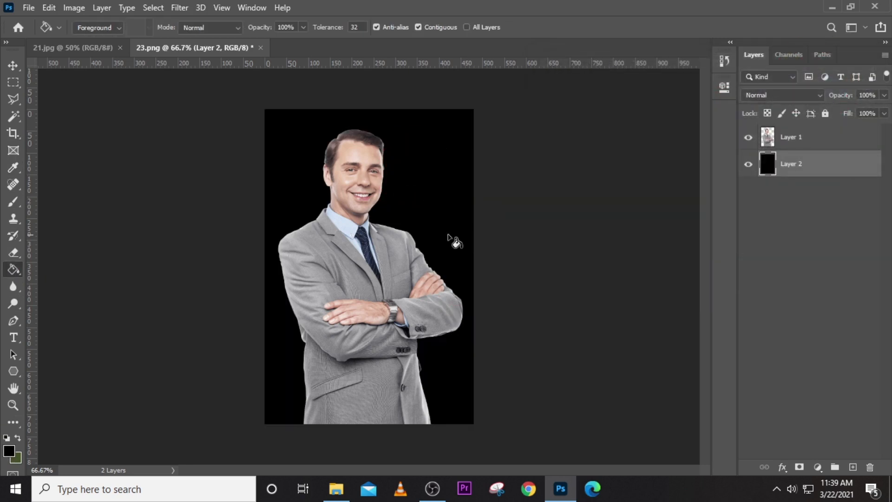
- Add Layer 3 above Layer 2 and fill it with yellow ffba00
left_click(853, 467)
left_click(12, 448)
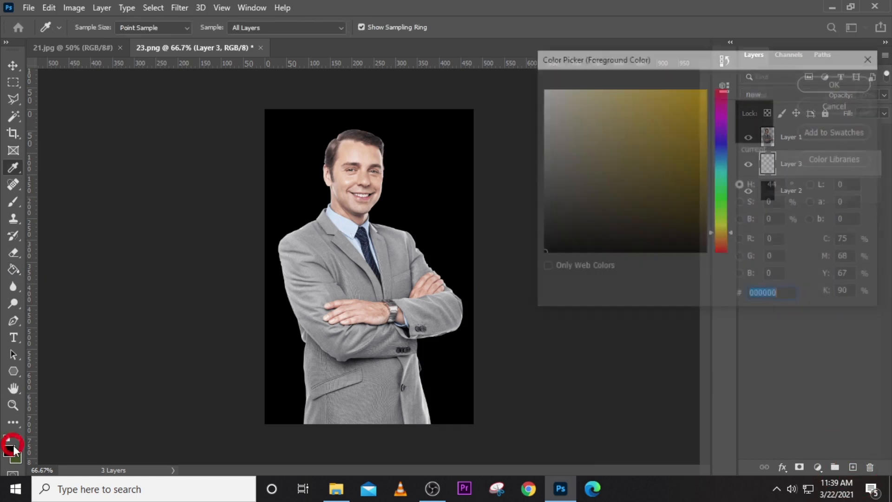
type("ffba00")
left_click(837, 82)
key("g")
left_click(398, 169)
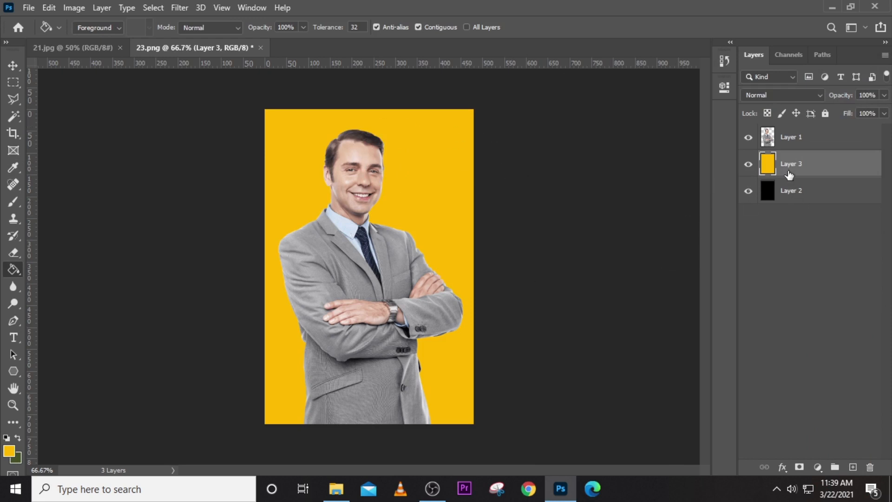
- Toggle the fill layers' visibility, finally leaving both Layer 3 and Layer 2 hidden
left_click(747, 164)
left_click(749, 191)
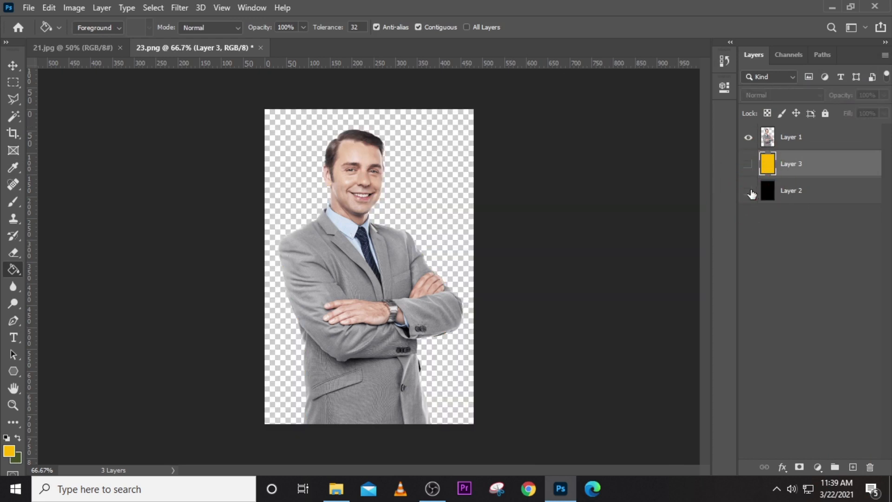
left_click(749, 192)
left_click(747, 163)
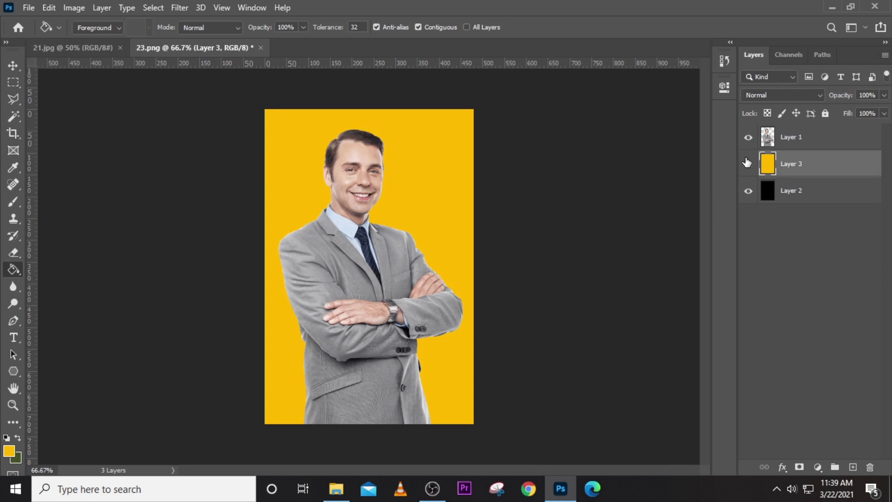
left_click(747, 163)
left_click(749, 191)
left_click(748, 164)
left_click(748, 189)
left_click(749, 164)
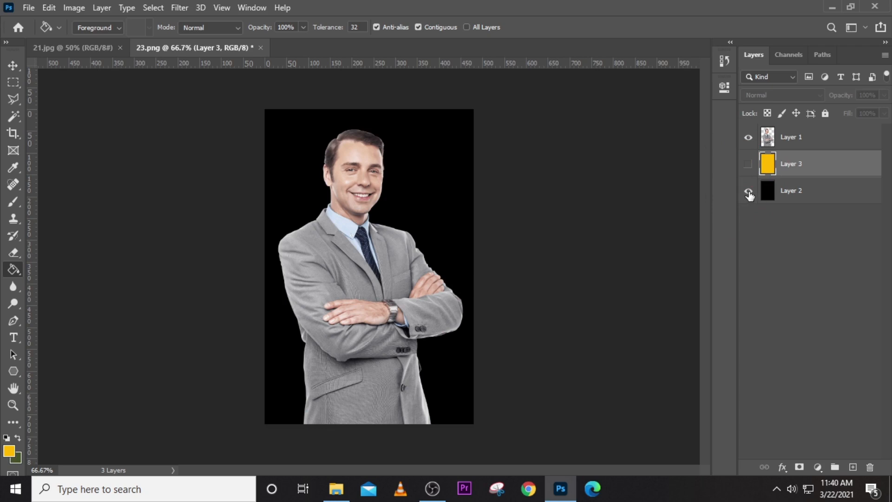
left_click(748, 191)
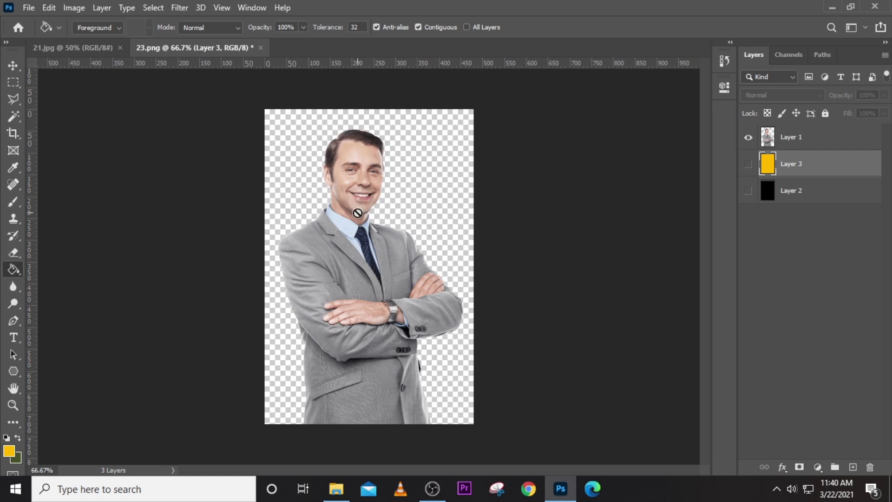
key("v")
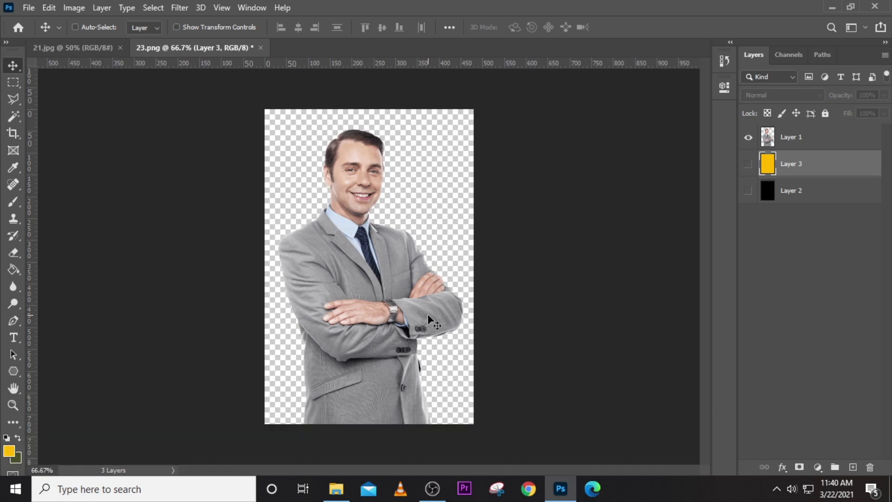
key("ctrl+shift+s")
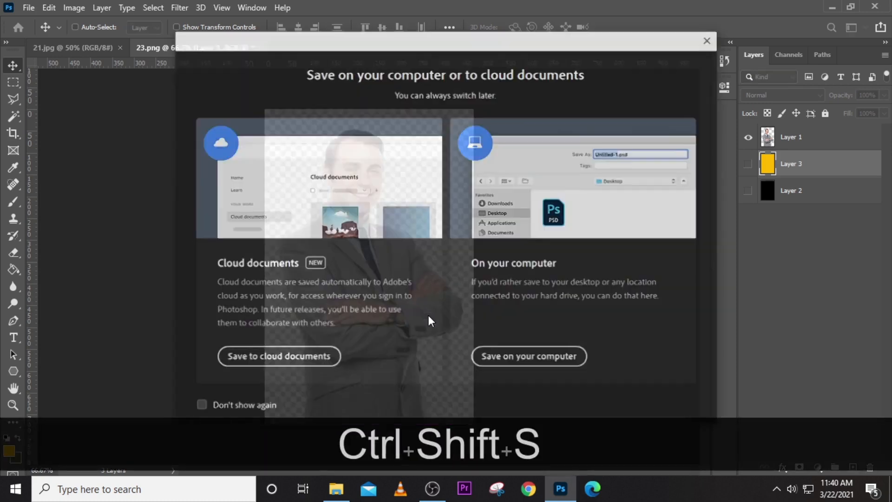
left_click(524, 358)
left_click(296, 263)
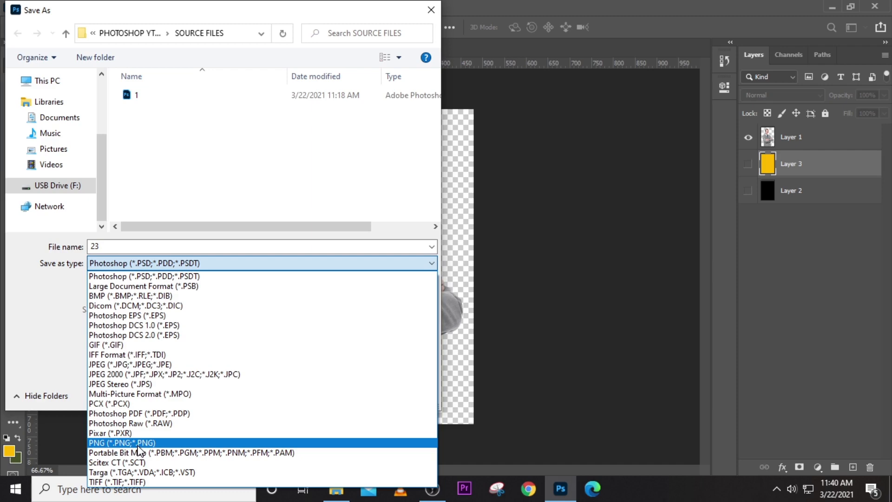
left_click(431, 10)
left_click(431, 10)
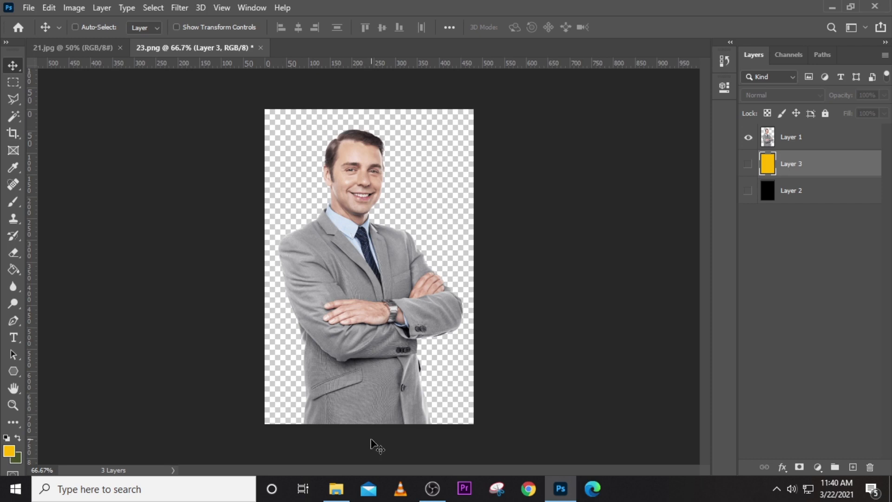
- Discard 23.png's changes, then drag image 23 from SOURCE FILES onto the 21.jpg portrait
left_click(51, 48)
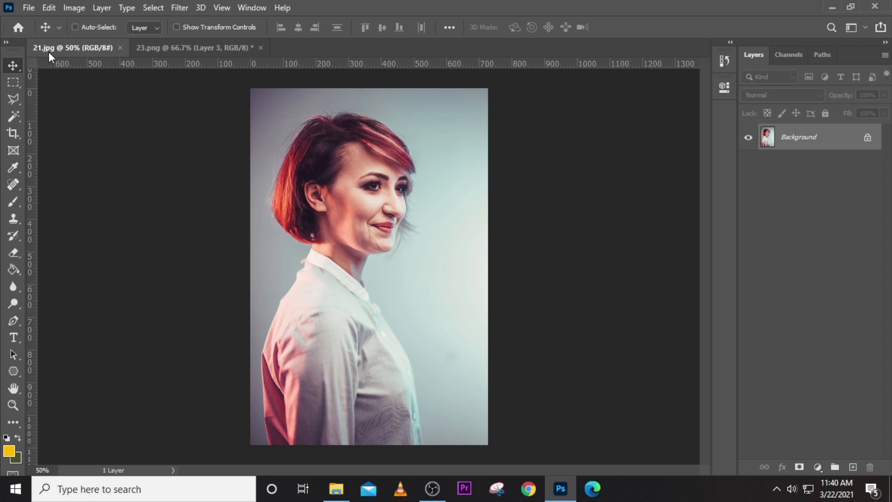
left_click(154, 50)
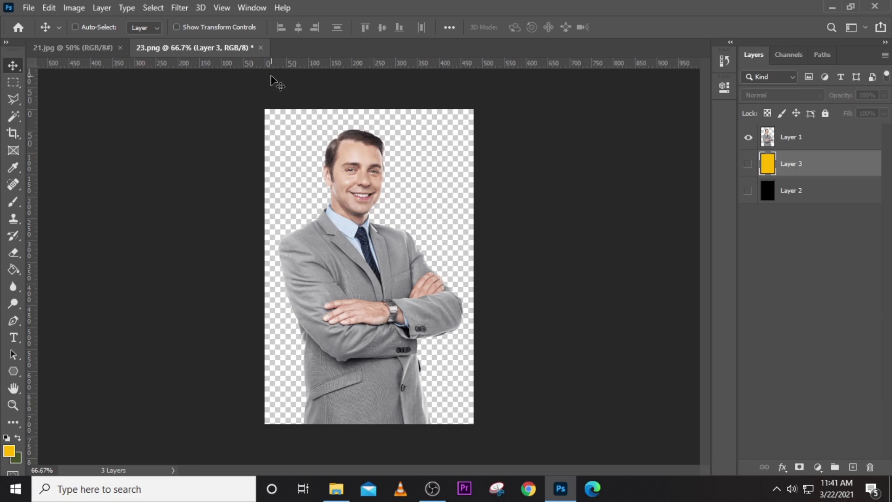
left_click(259, 48)
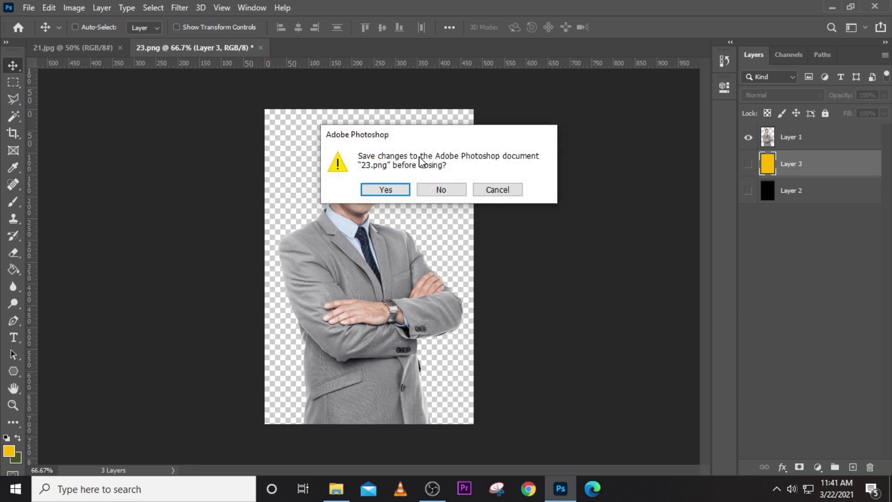
left_click(440, 189)
left_click(336, 487)
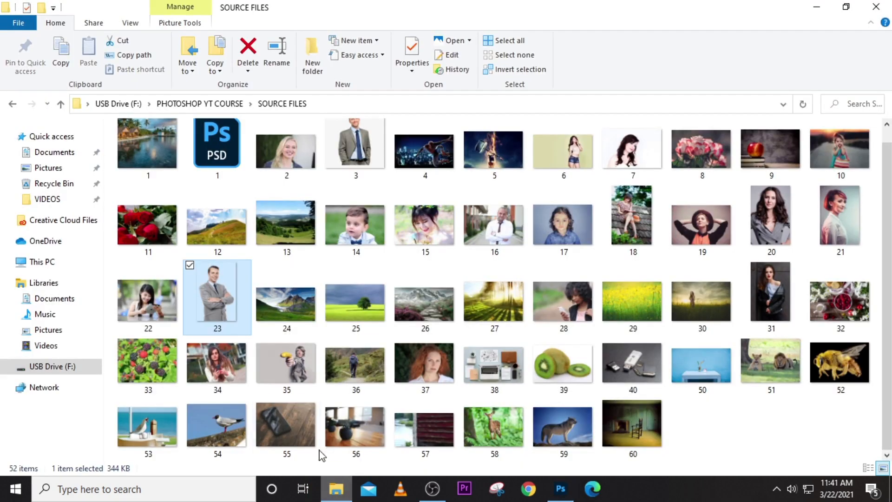
left_click_drag(214, 297, 403, 263)
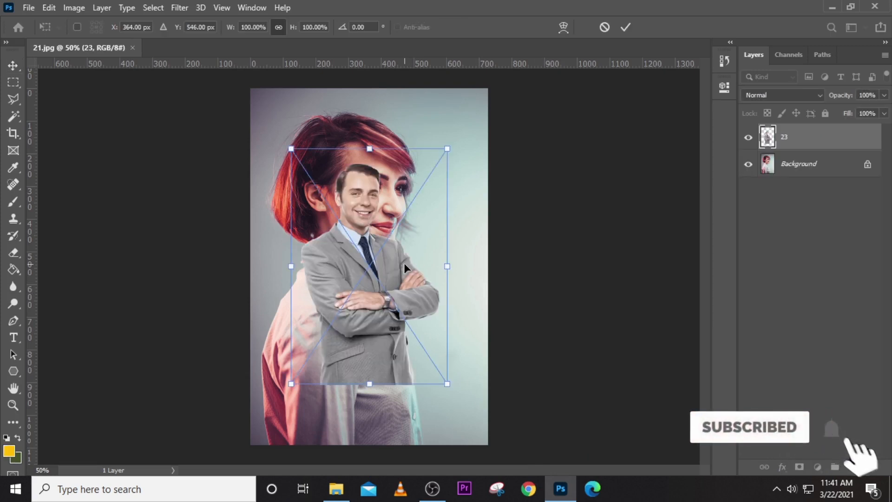
- Scale layer 23 up to 156.11% and move the man up and left
left_click_drag(440, 389, 493, 467)
left_click_drag(284, 147, 251, 94)
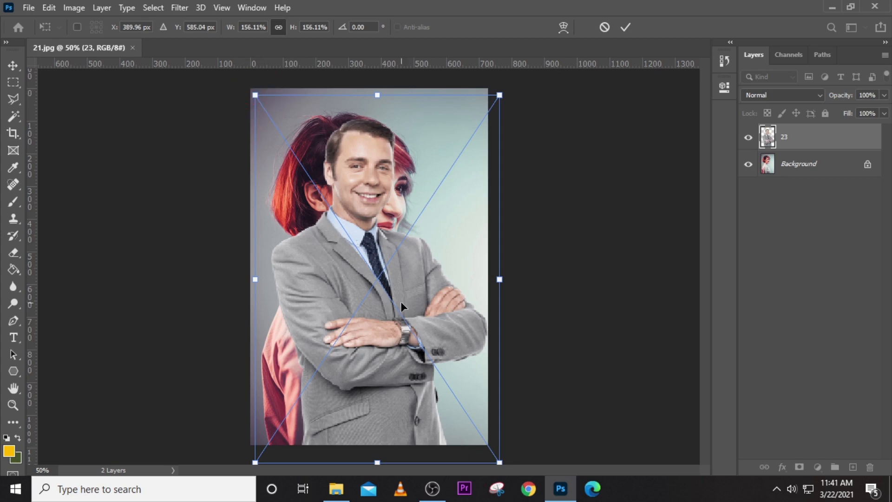
mouse_move(401, 300)
left_mouse_down()
mouse_move(372, 281)
mouse_move(397, 292)
left_mouse_up()
key("Return")
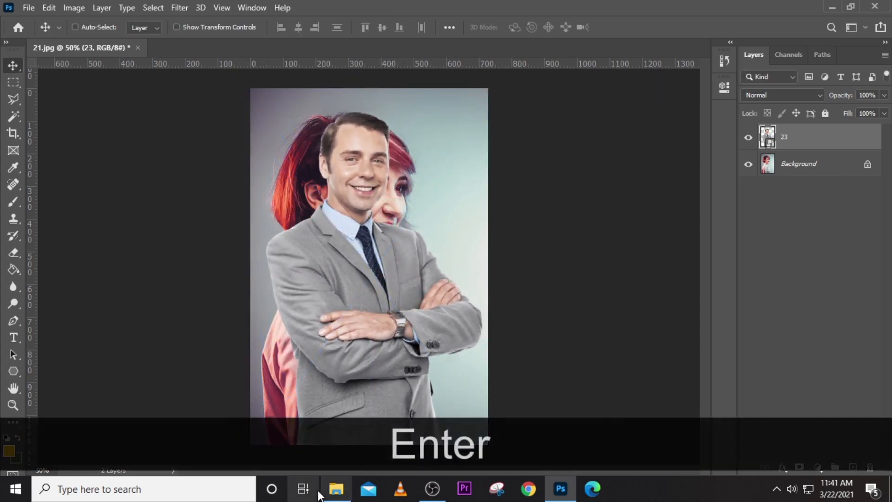
- Place image 3 on the portrait, delete it, and nudge the man slightly higher
left_click(336, 488)
left_click_drag(356, 163, 422, 277)
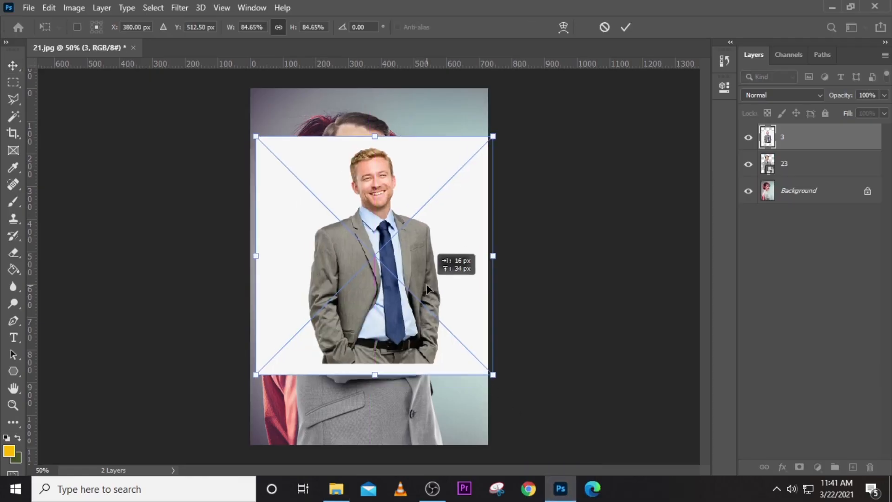
key("Return")
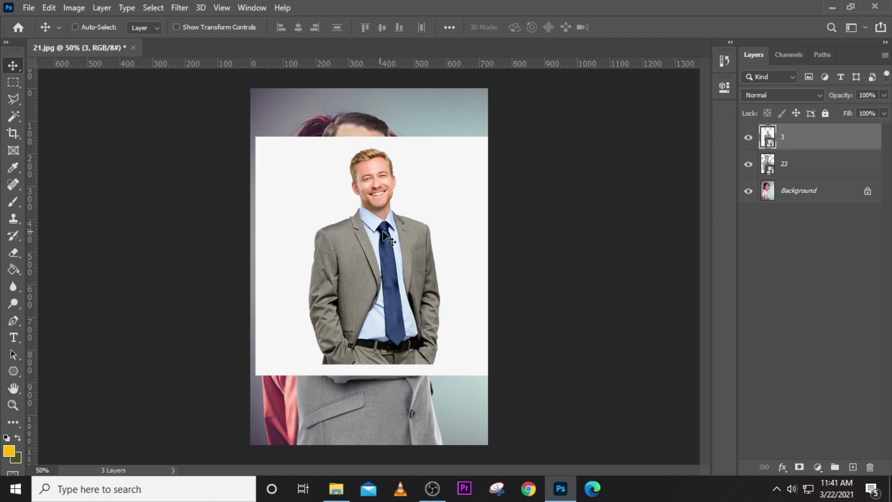
key("Delete")
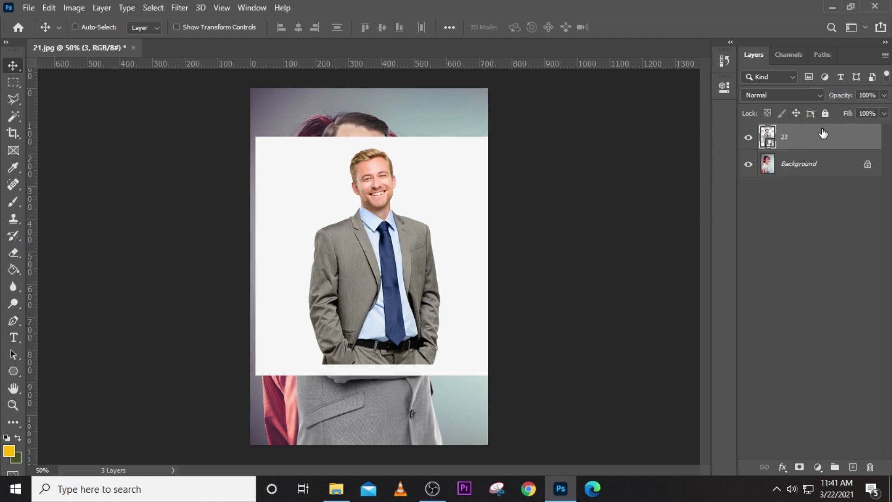
left_click_drag(369, 277, 370, 265)
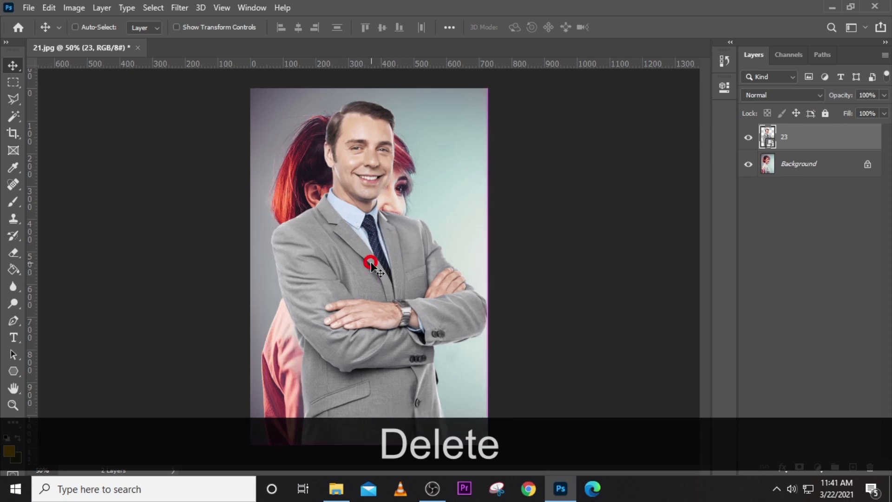